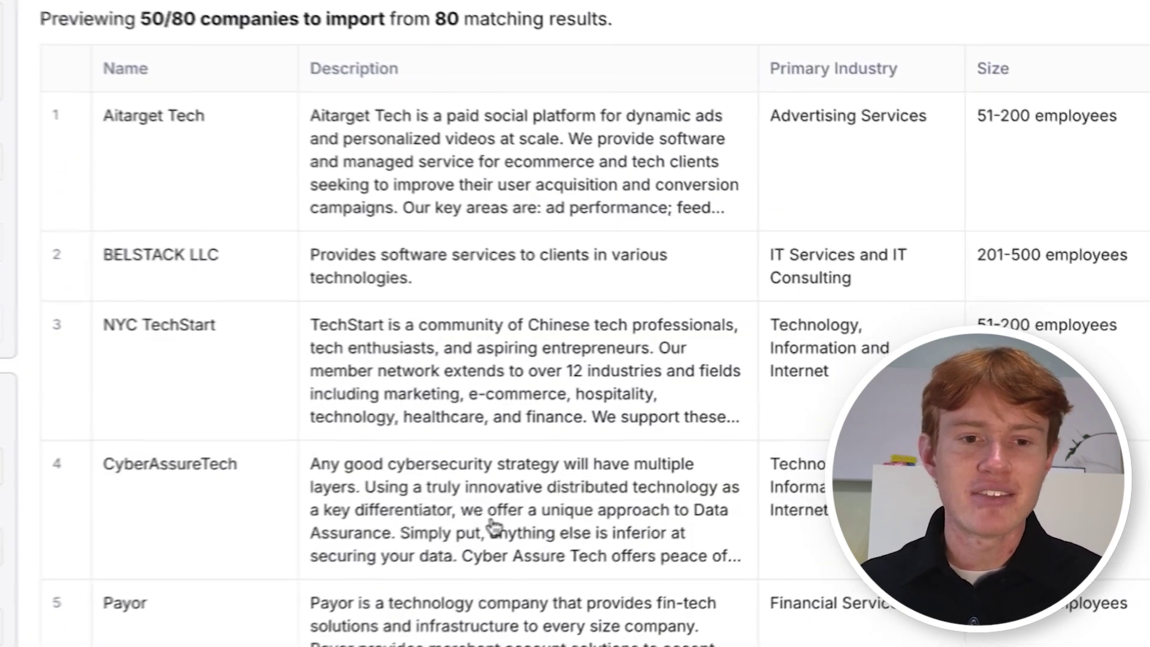
Look through the preview of matching companies to import, including their descriptions, industries and sizes
scroll(740, 406, "down", 10)
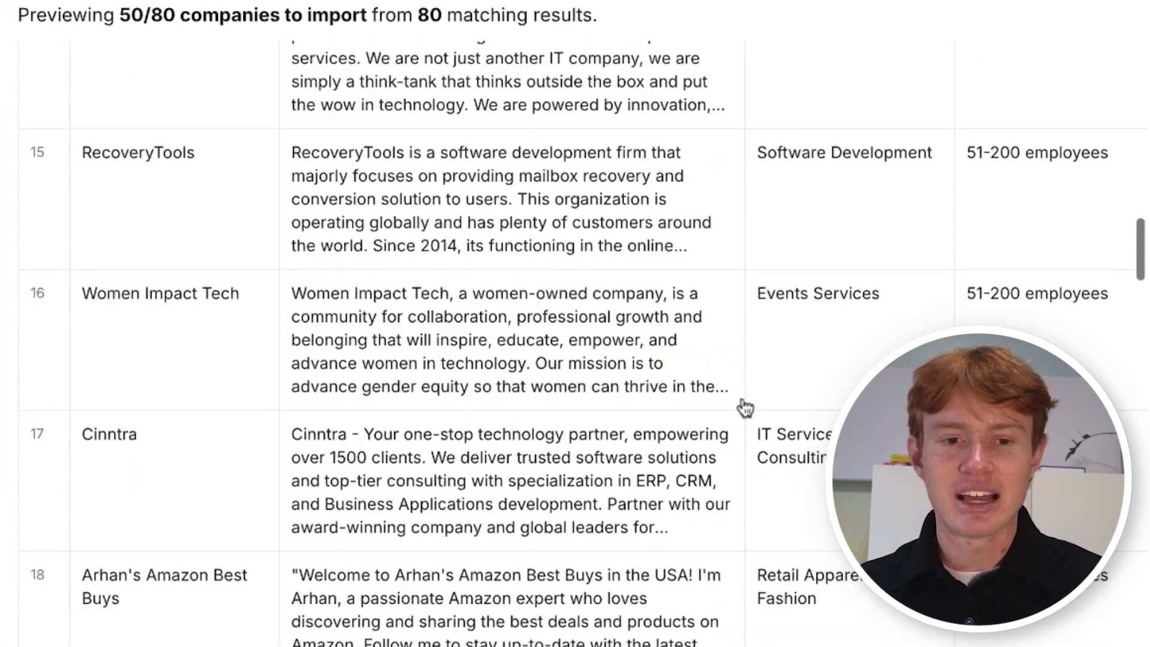
scroll(745, 408, "down", 20)
scroll(746, 408, "right", 5)
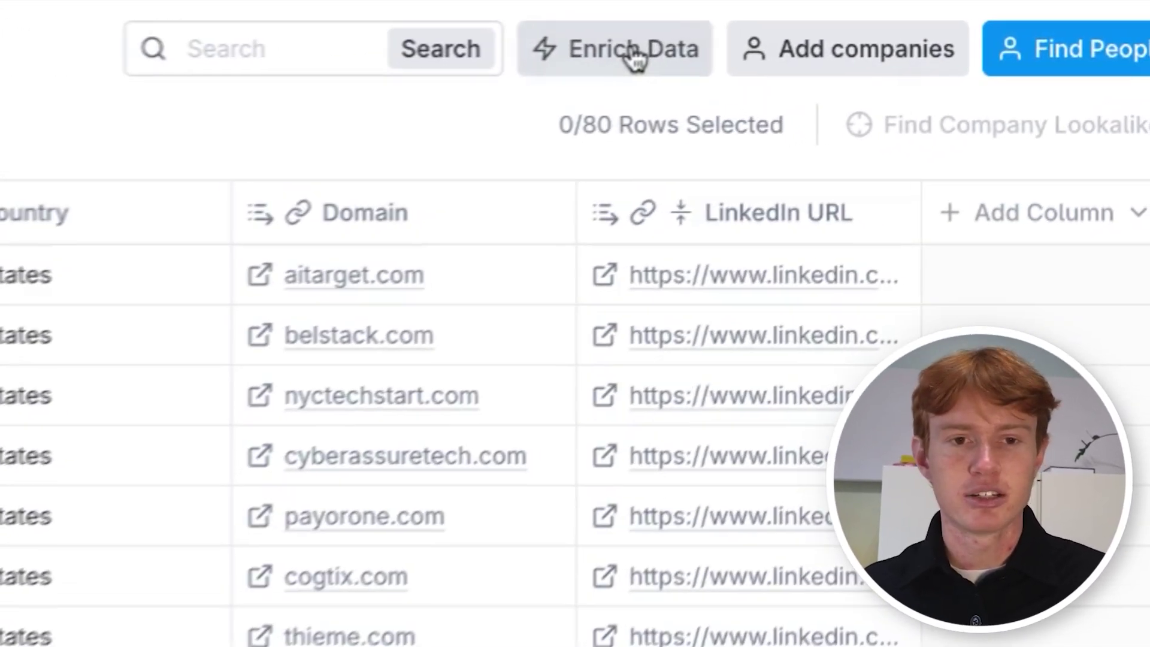
Add the LinkedIn Enrich Company enrichment to the table, with LinkedIn URL as the company identifier
left_click(629, 56)
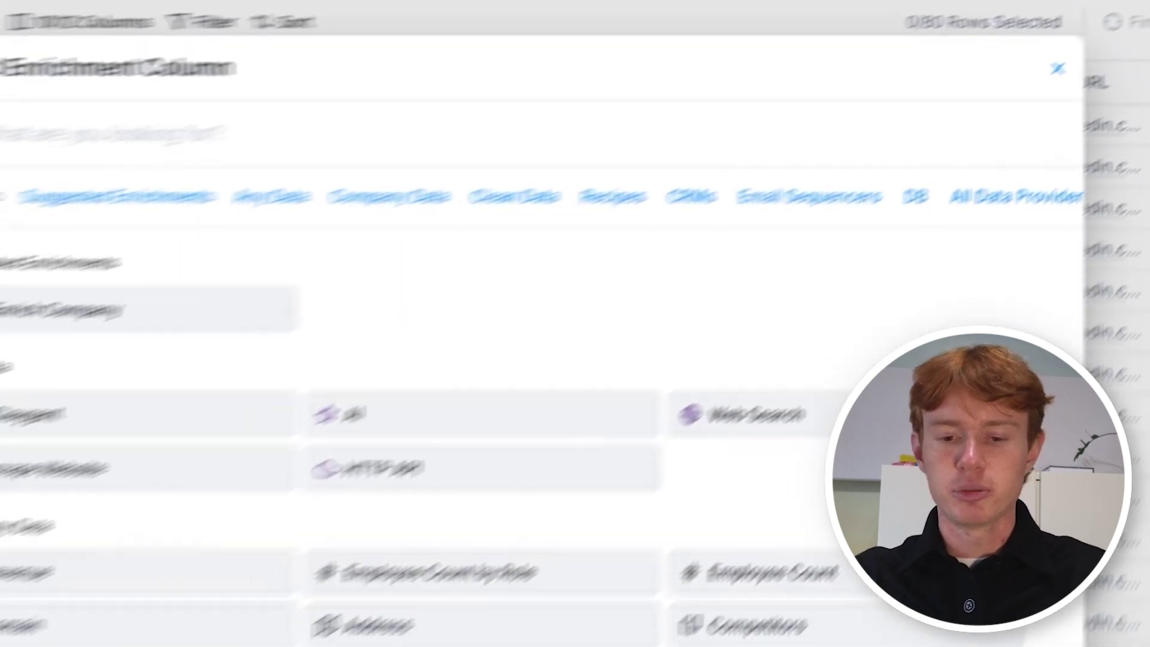
type("enrich comp")
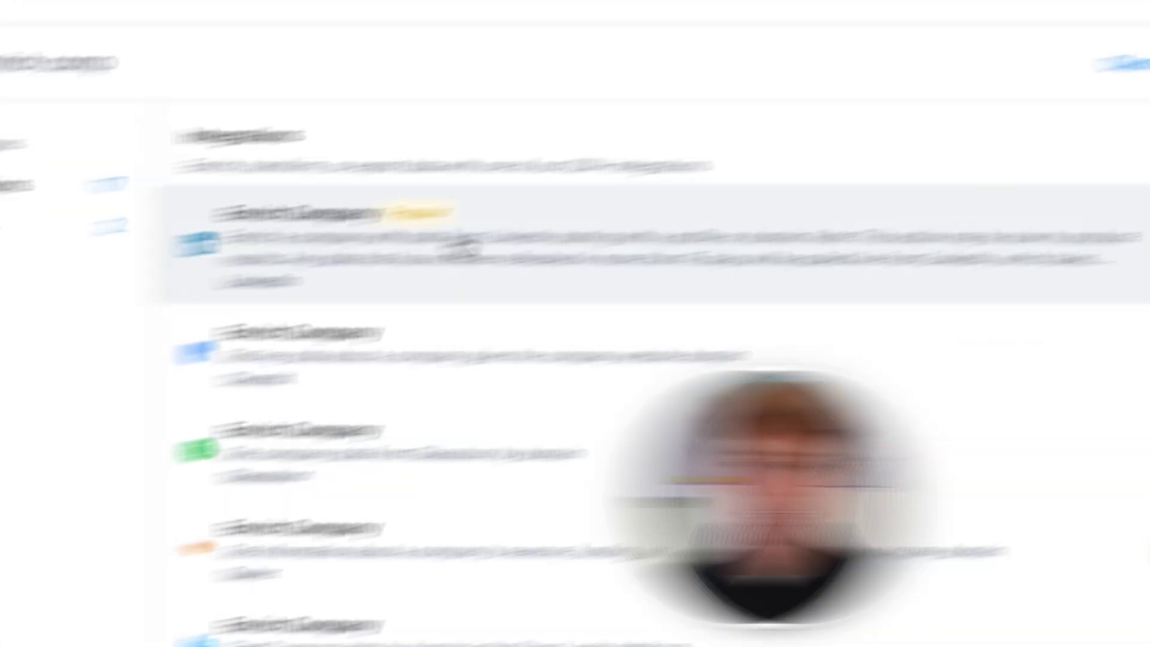
left_click(461, 246)
mouse_move(662, 371)
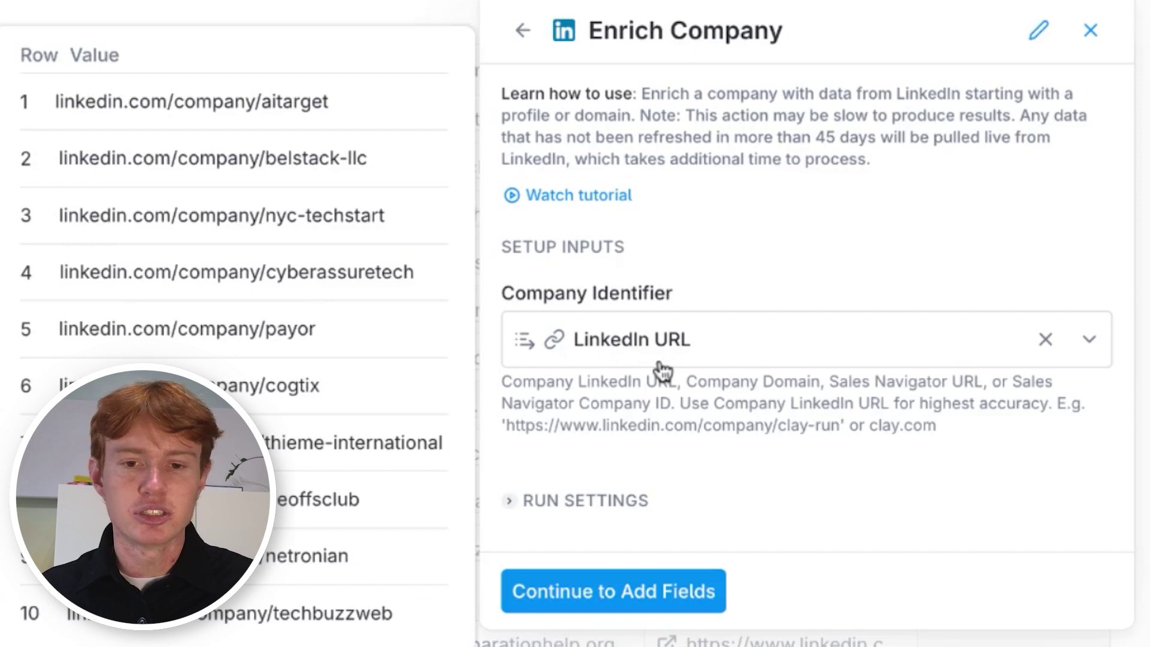
left_click(614, 591)
scroll(701, 274, "down", 5)
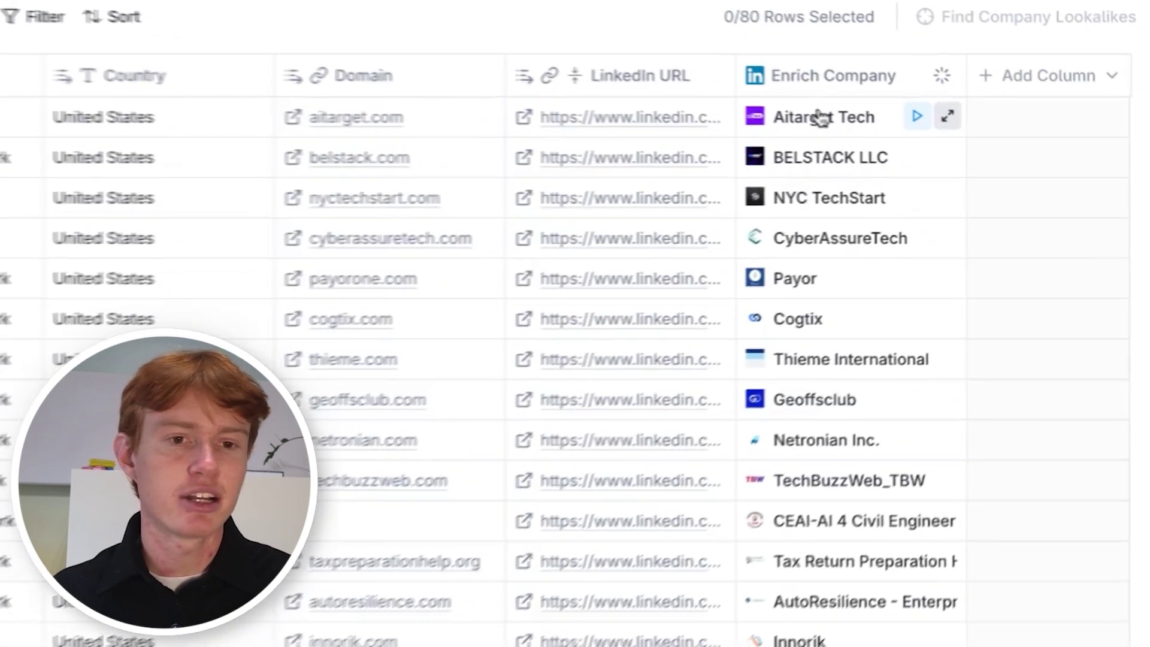
Open the enrichment details of Aitarget Tech and add Follower Count as a new table column
left_click(999, 133)
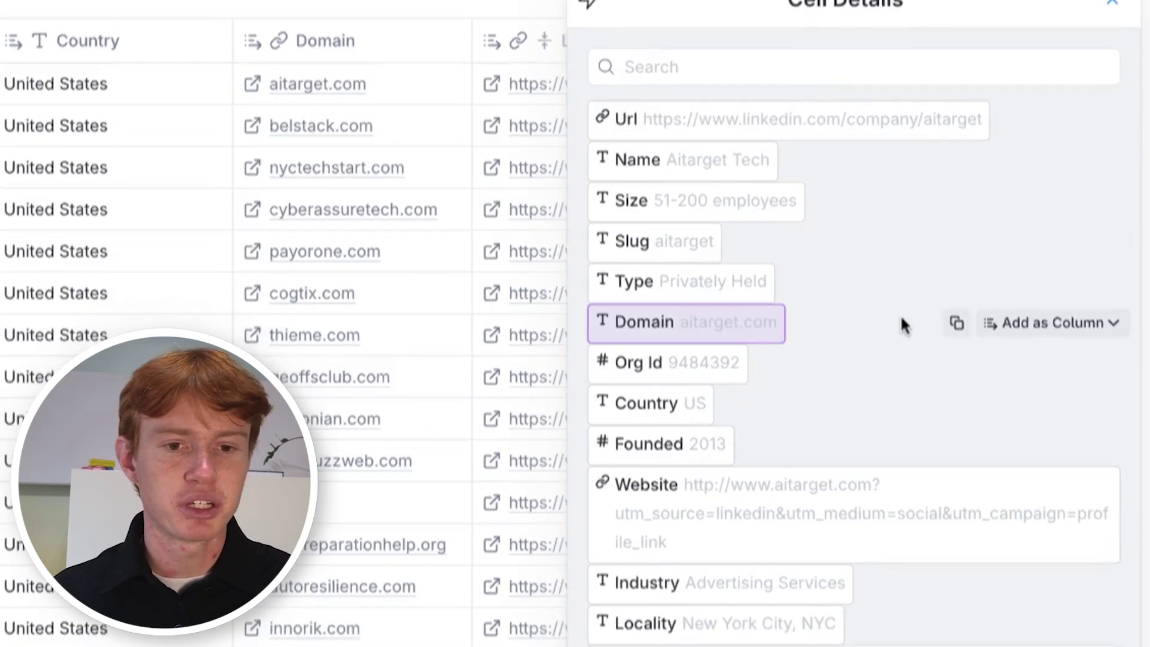
scroll(898, 341, "down", 10)
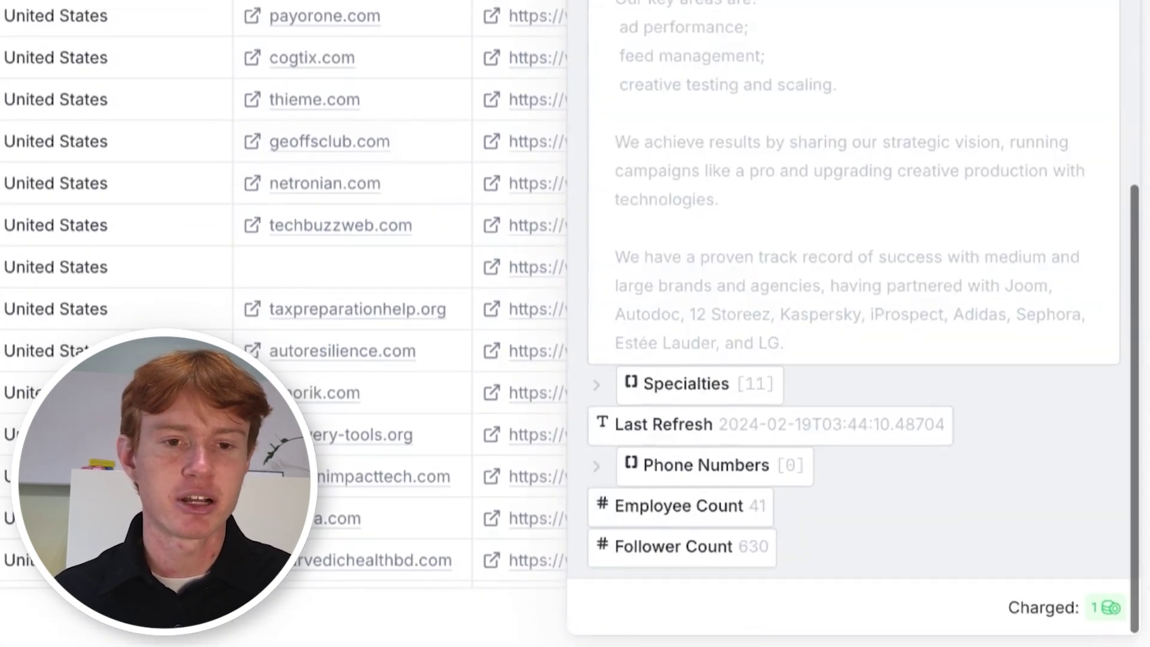
mouse_move(857, 602)
left_click(1070, 549)
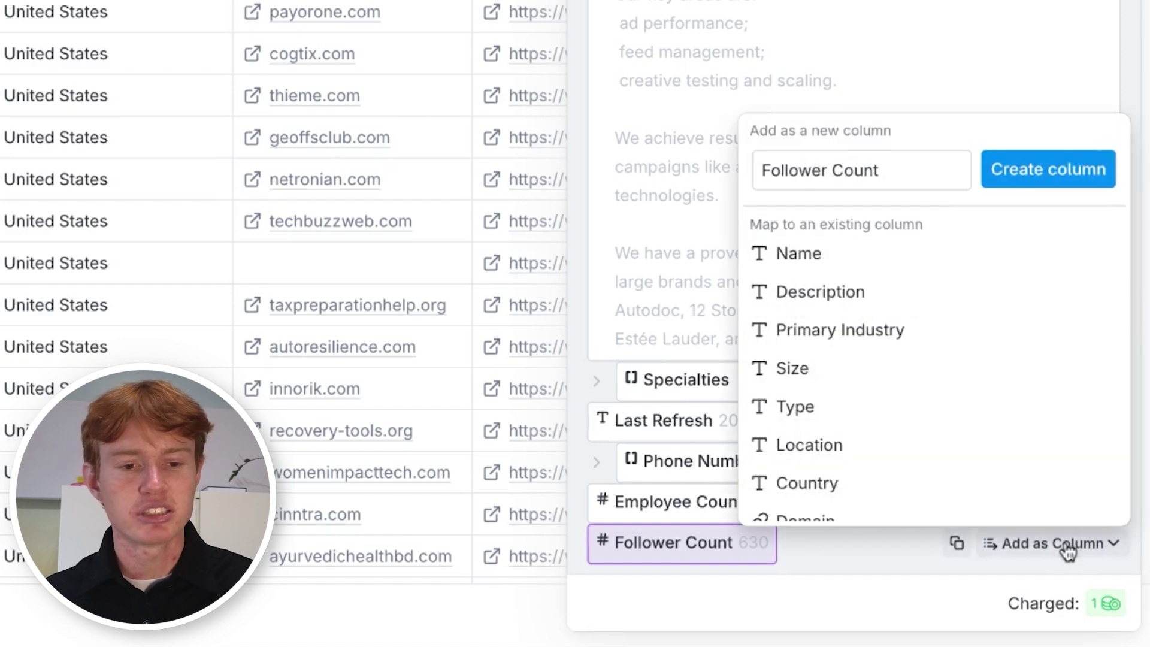
left_click(1059, 180)
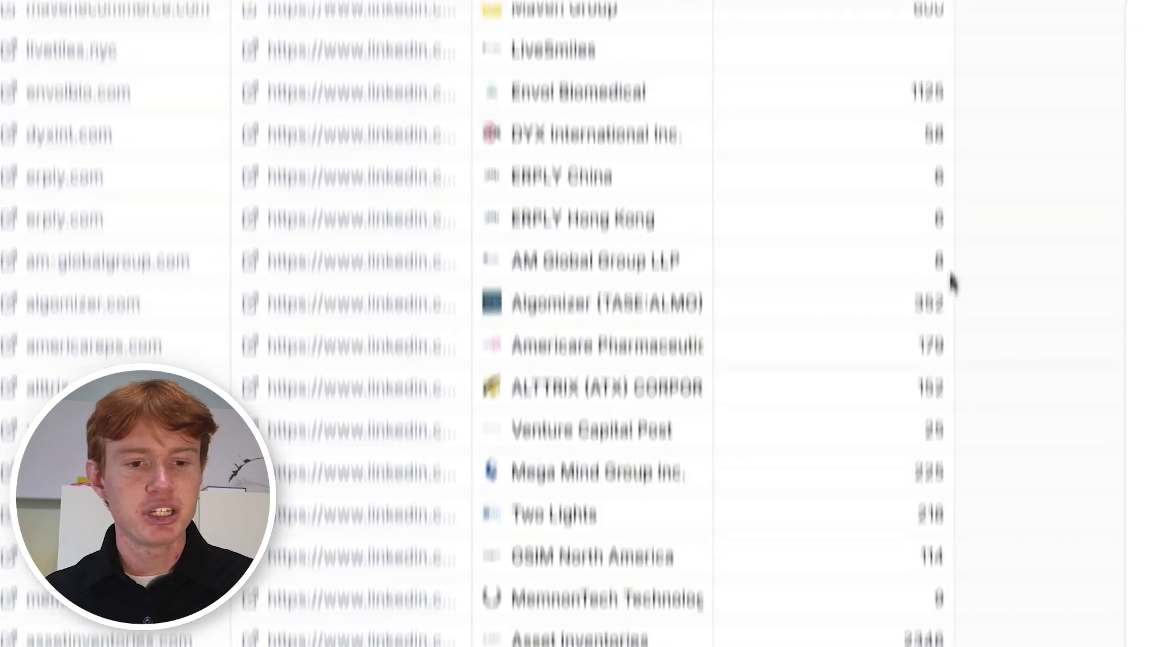
Add a checkbox column, set its input type to Formula and open the AI formula generator for it
scroll(952, 282, "down", 20)
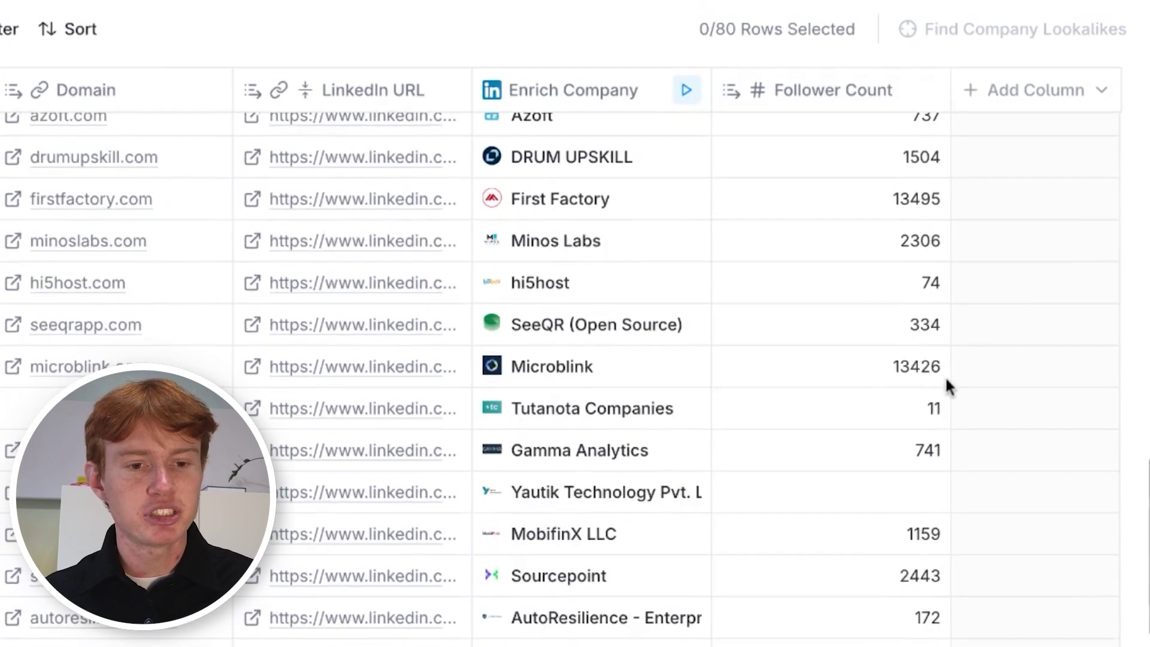
scroll(907, 493, "down", 15)
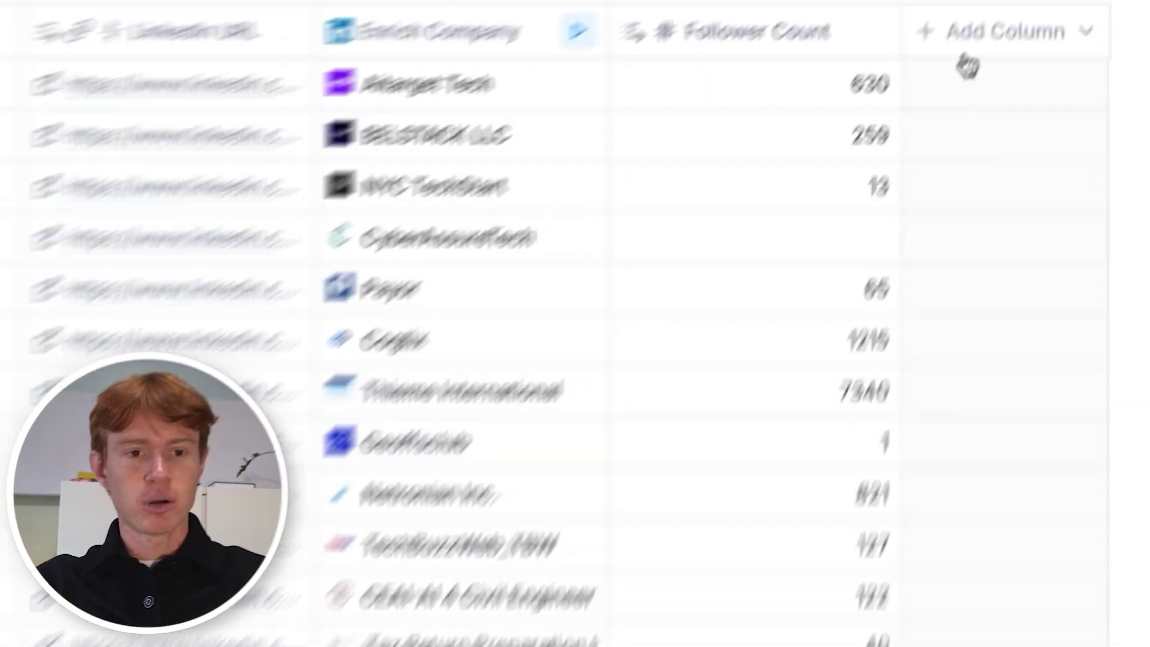
left_click(962, 55)
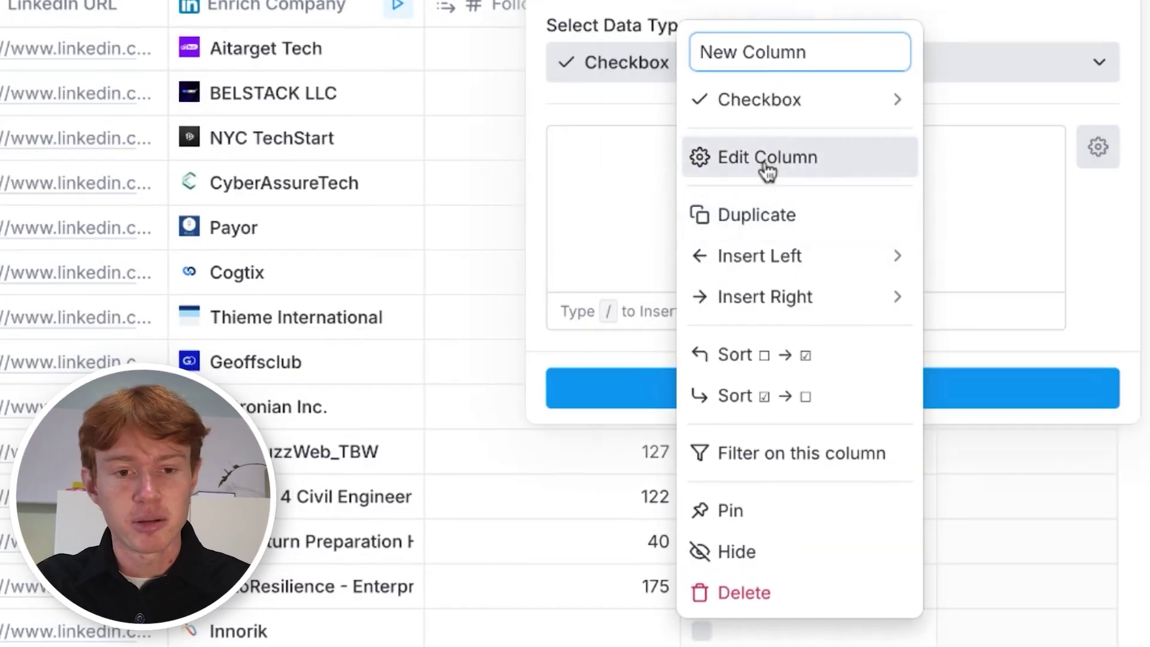
left_click(767, 157)
left_click(1098, 147)
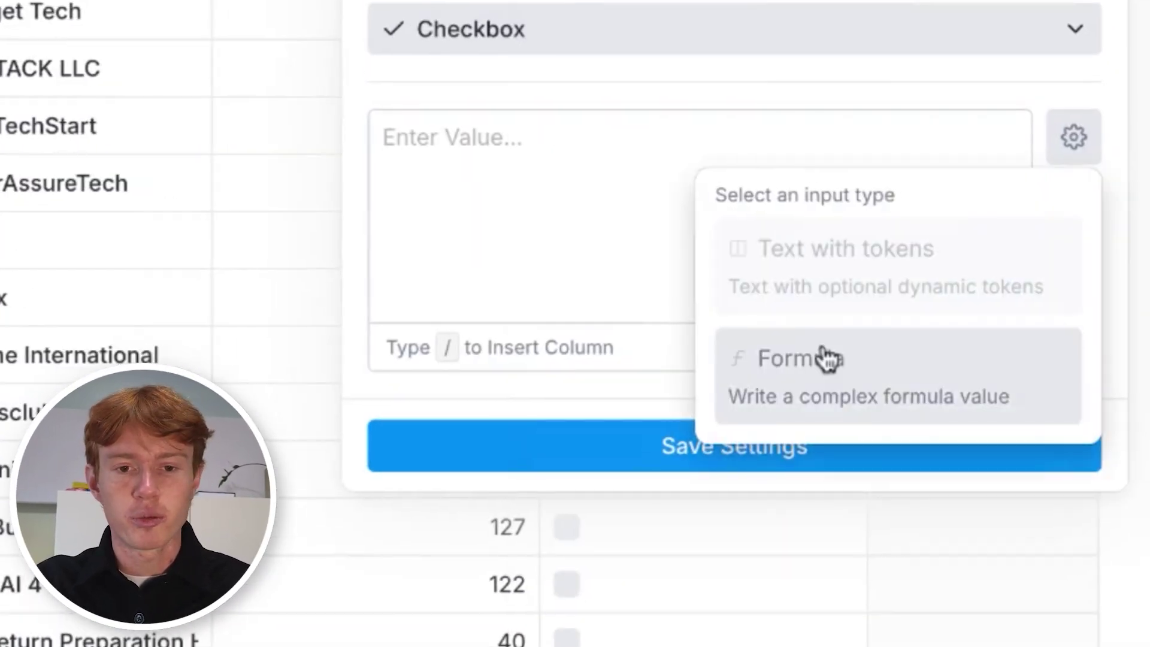
left_click(829, 359)
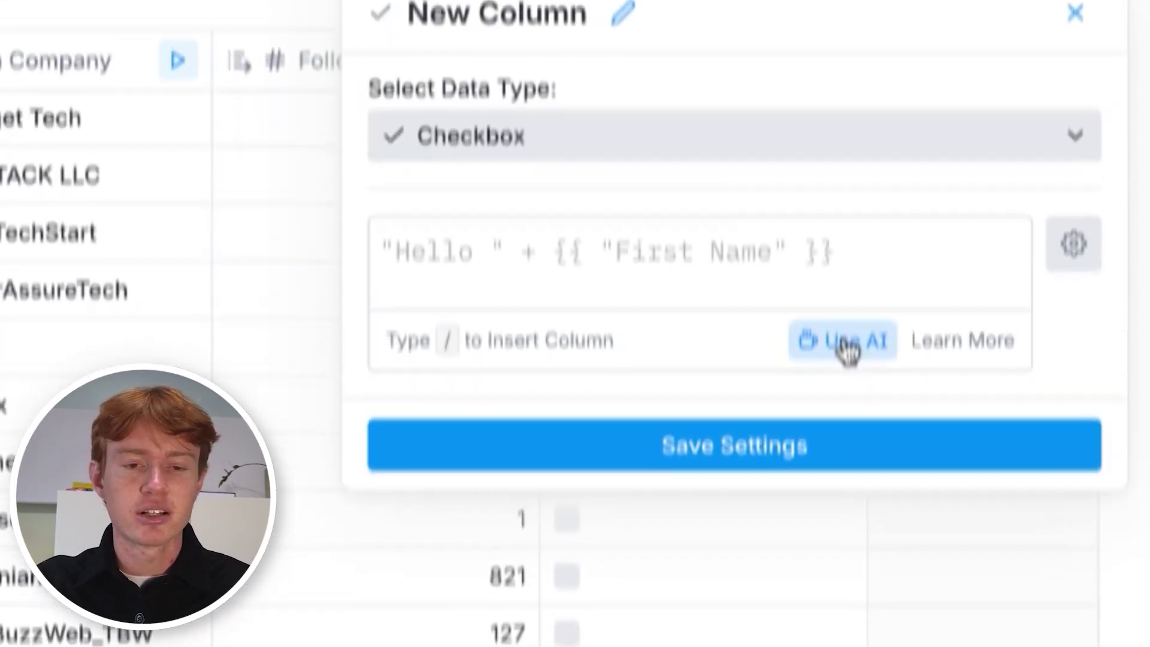
left_click(847, 388)
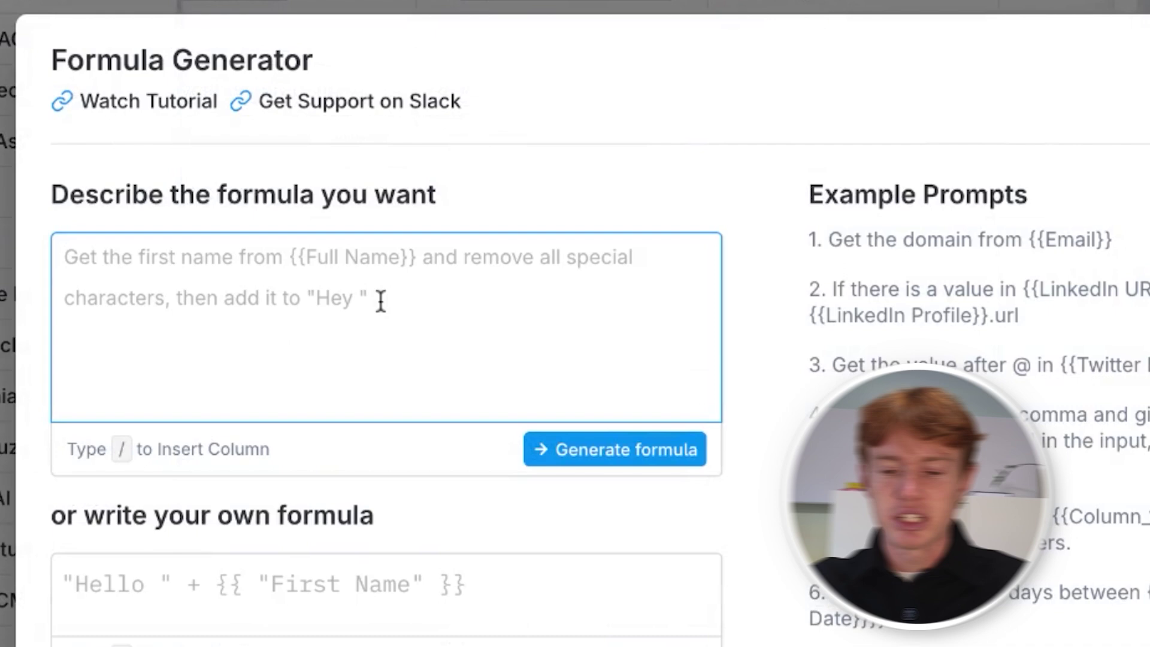
Describe the checkbox formula as "Check the box if Follower Count is over 99", inserting Follower Count as a column reference
type("Check the ")
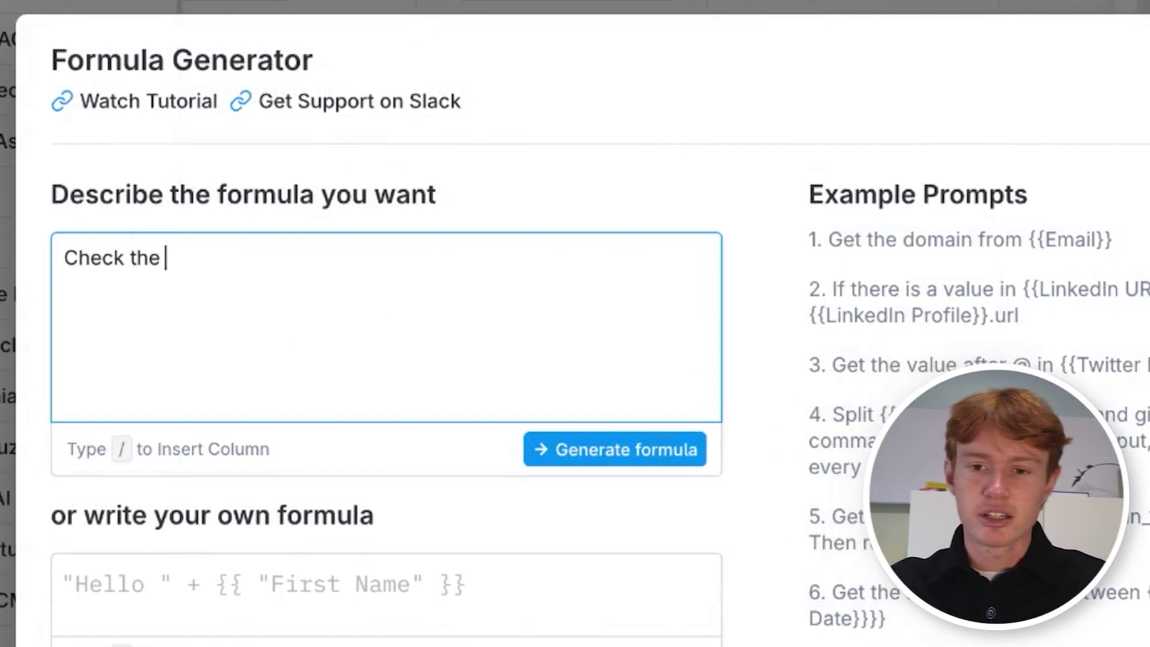
type("box if /")
key("BackSpace")
type("/")
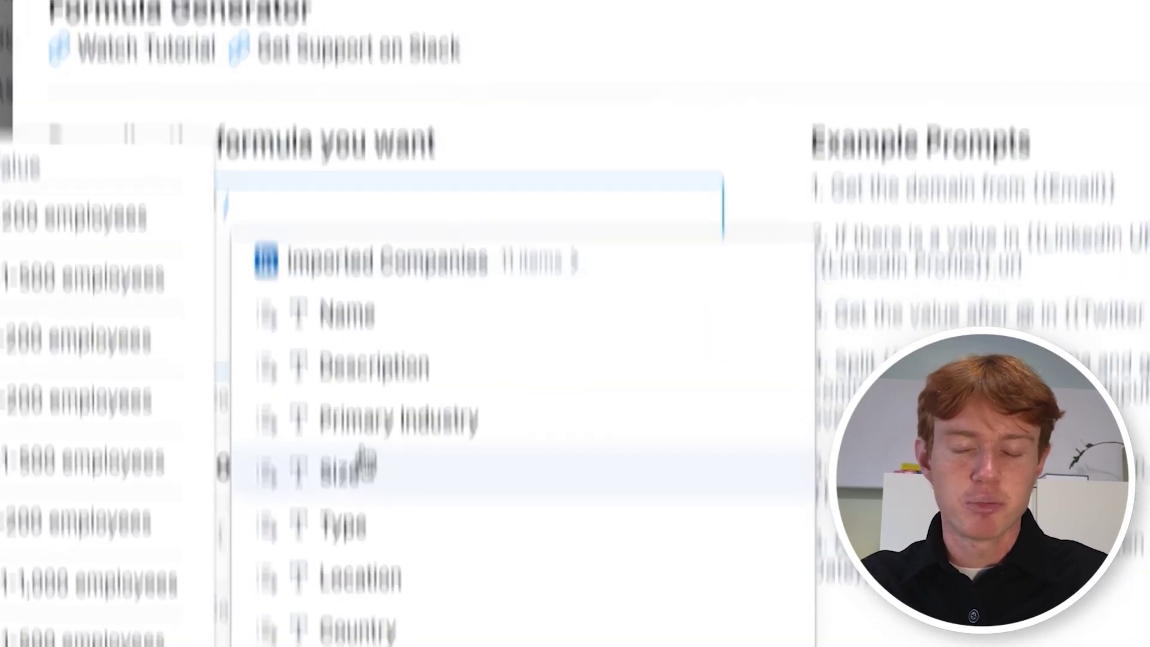
scroll(365, 464, "down", 3)
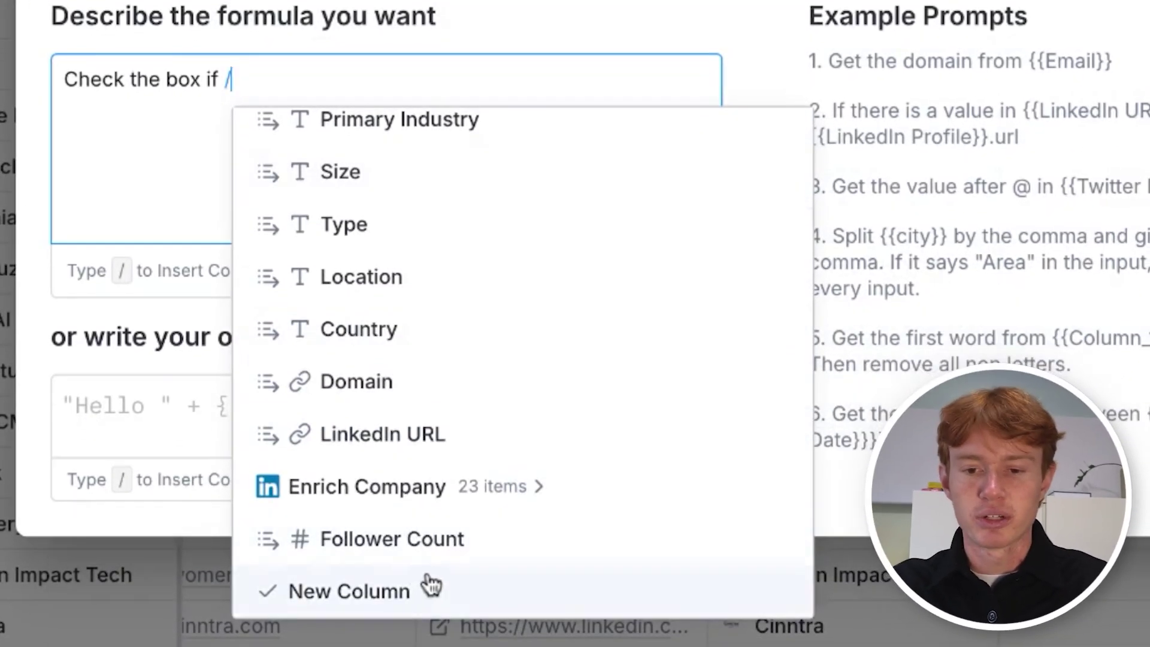
left_click(444, 542)
type("is ove")
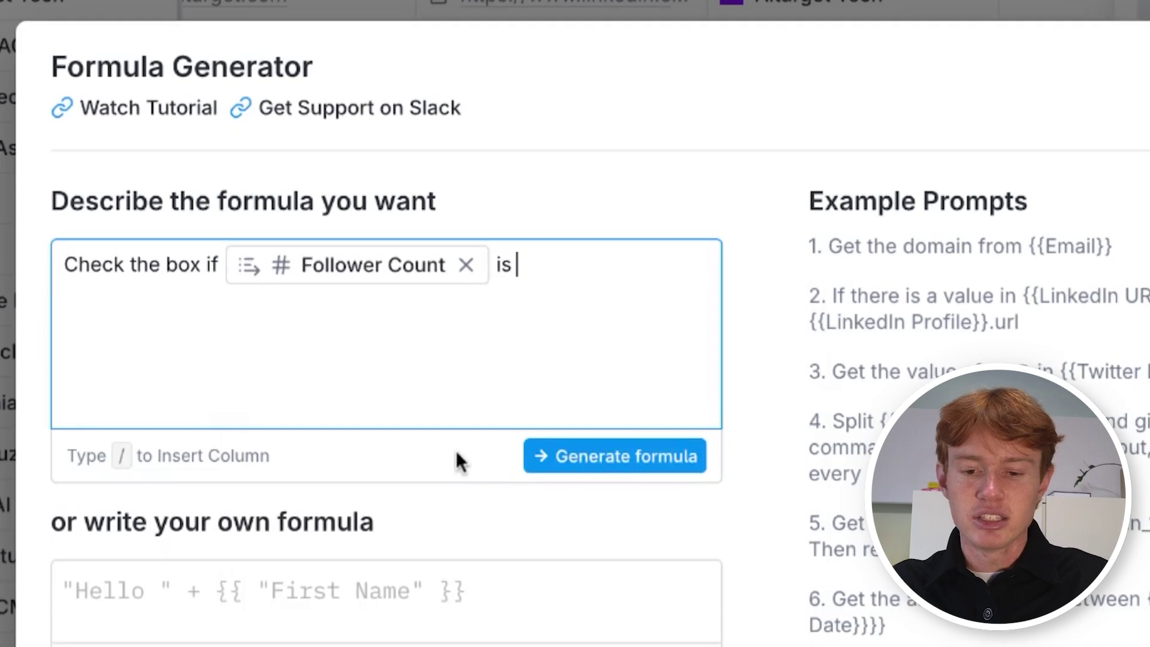
type("r 99")
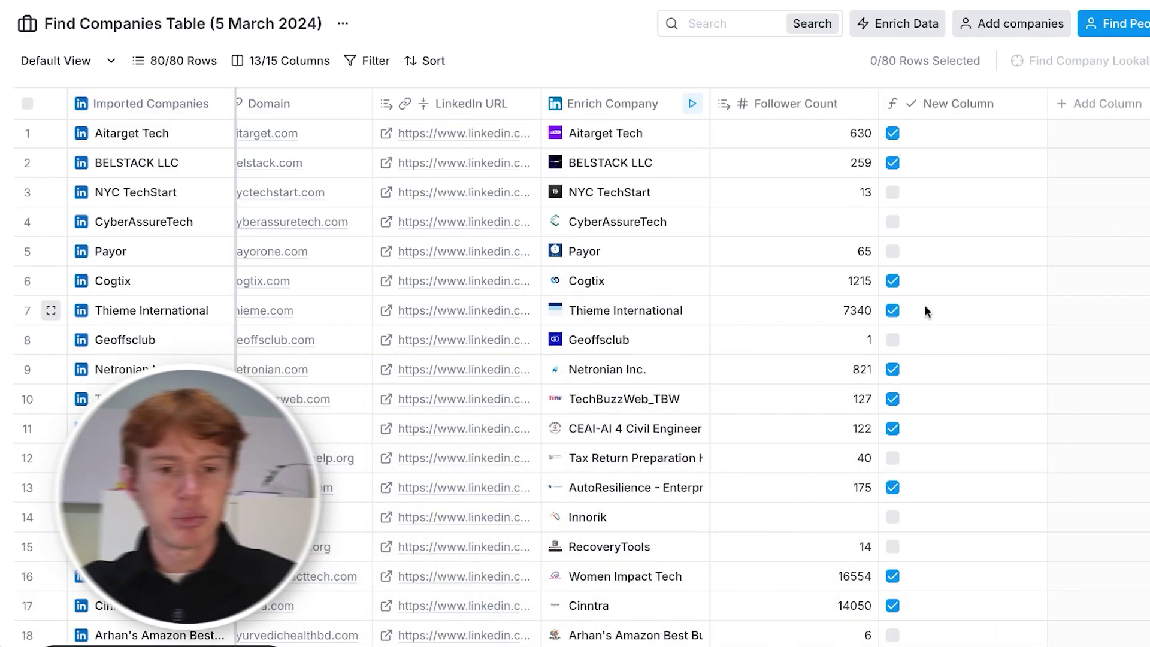
Review the checked and unchecked companies and rename the new checkbox column to Follower Qualification
scroll(761, 284, "down", 15)
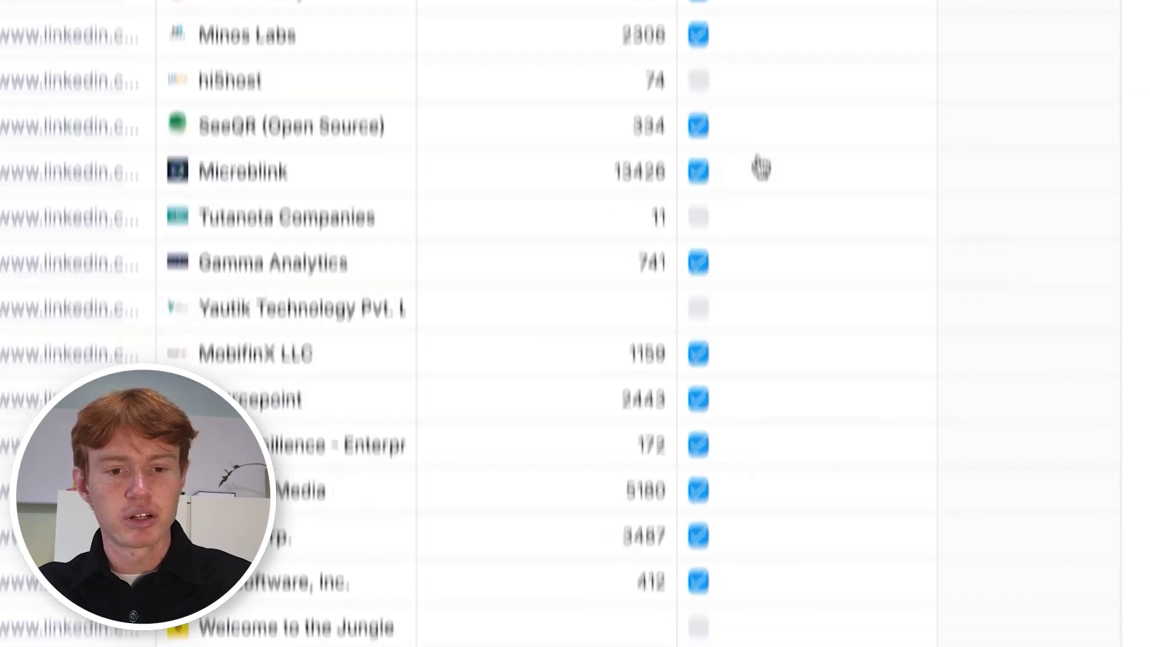
scroll(815, 77, "up", 15)
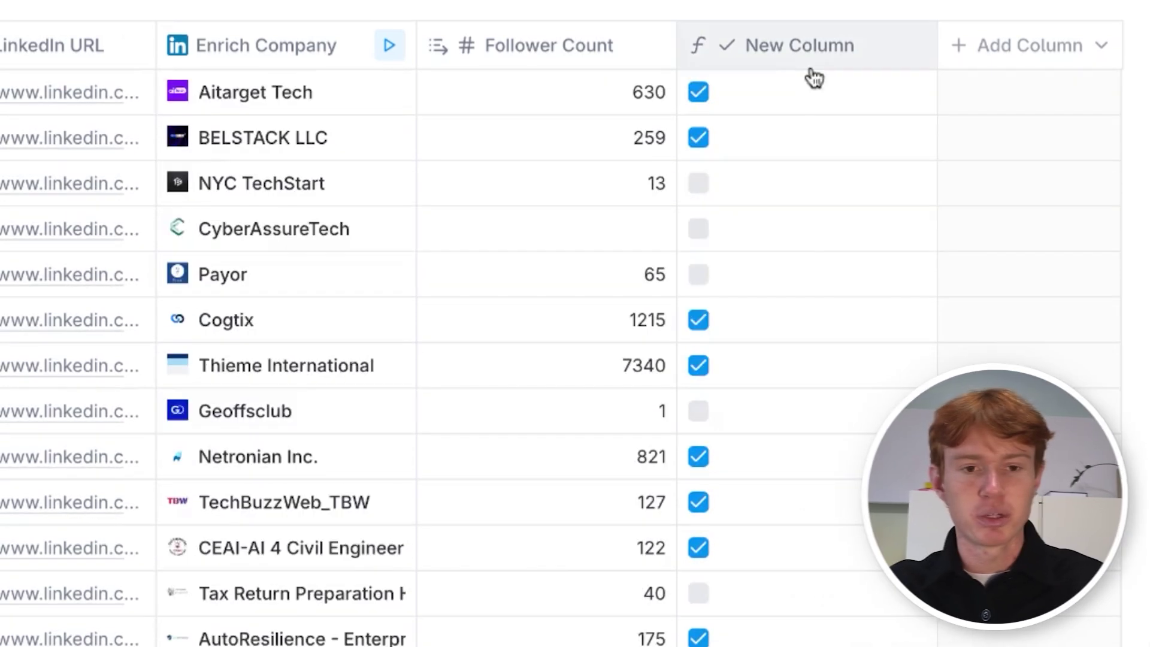
left_click(818, 70)
type("Follower Qualificati...")
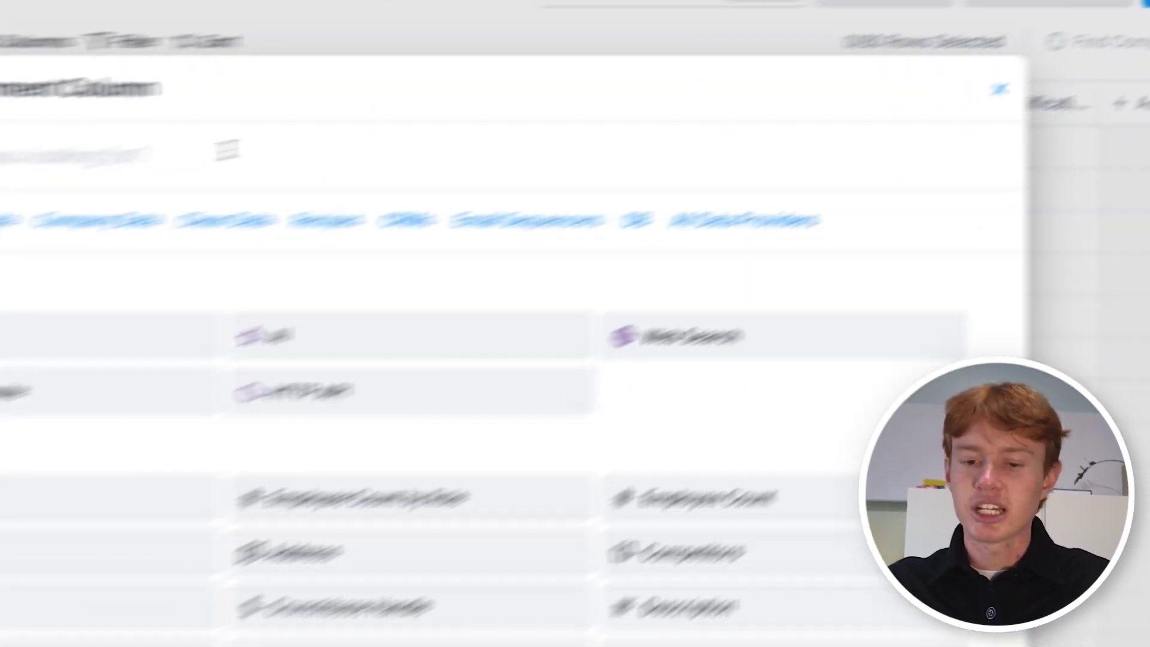
Find the Semrush Get Traffic Analytics enrichment and check its Domain input against the table's domain column
type("semrush")
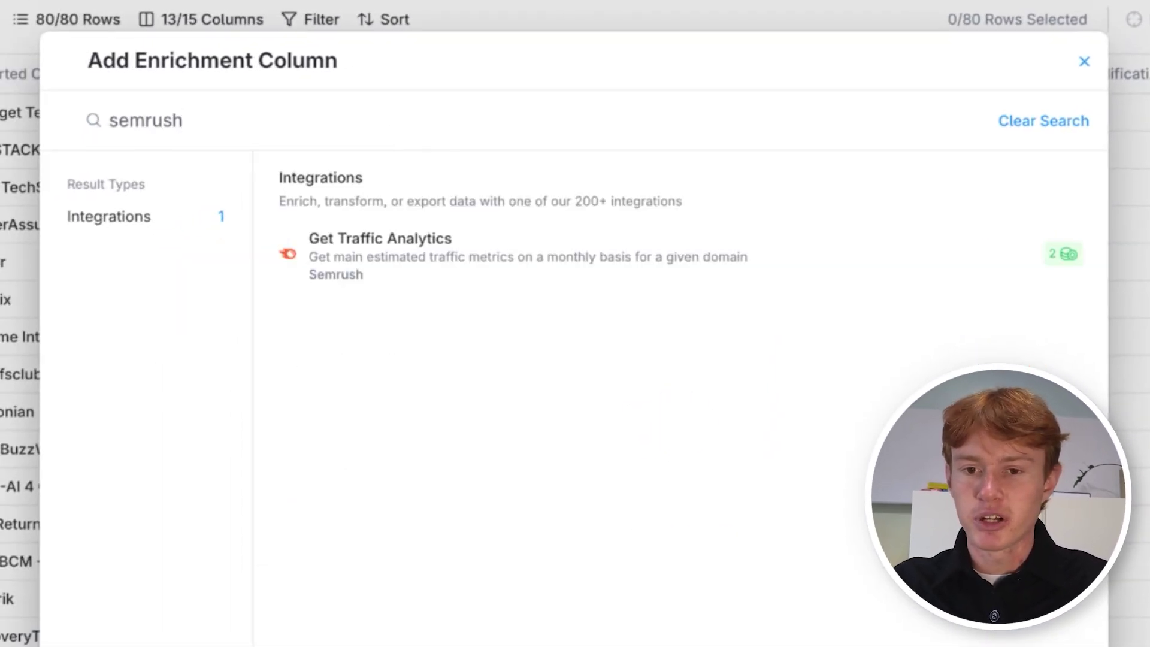
left_click(406, 285)
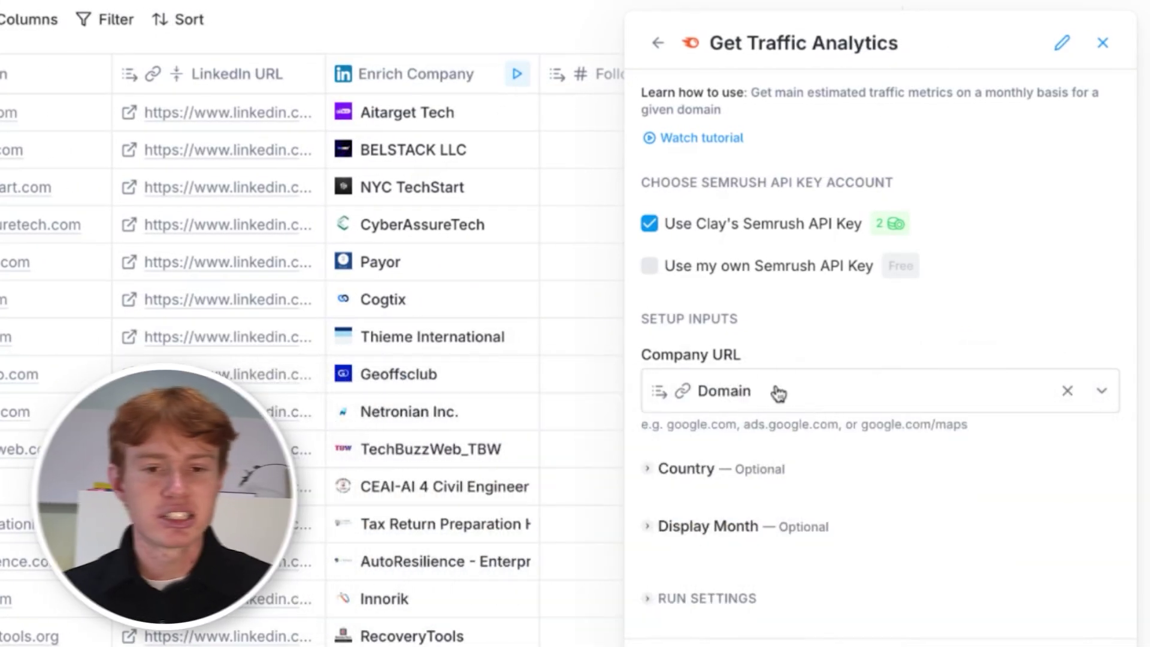
scroll(519, 393, "left", 6)
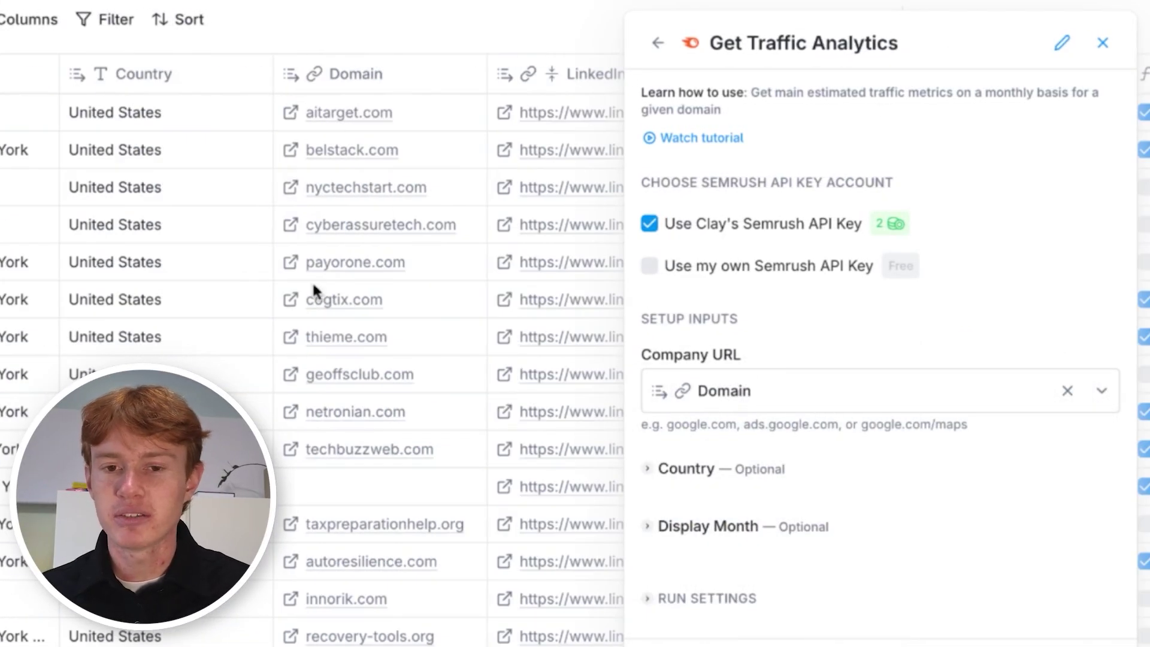
scroll(425, 332, "right", 6)
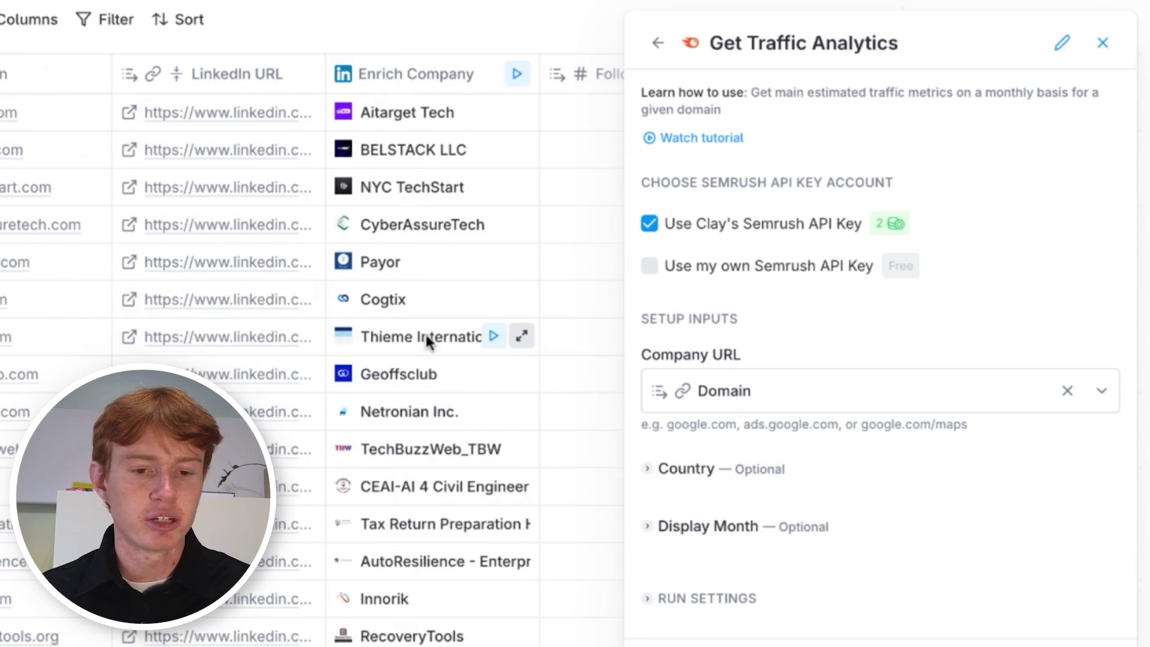
Set the traffic analytics Display Month to 2024-01 and save the enrichment
left_click(859, 646)
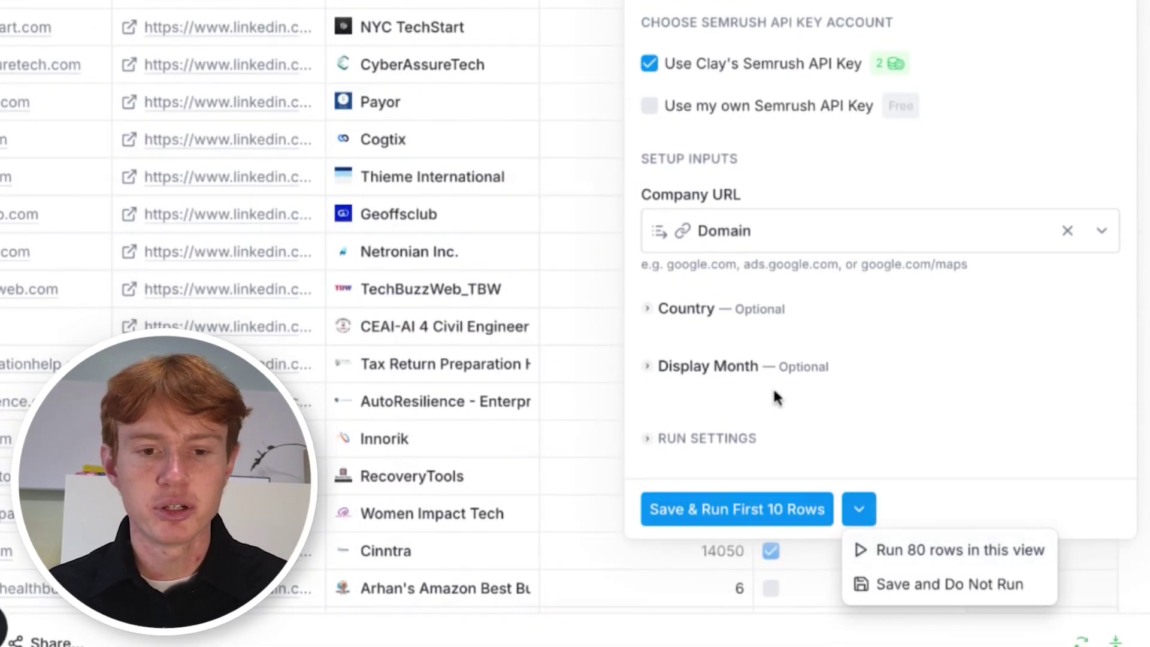
left_click(737, 369)
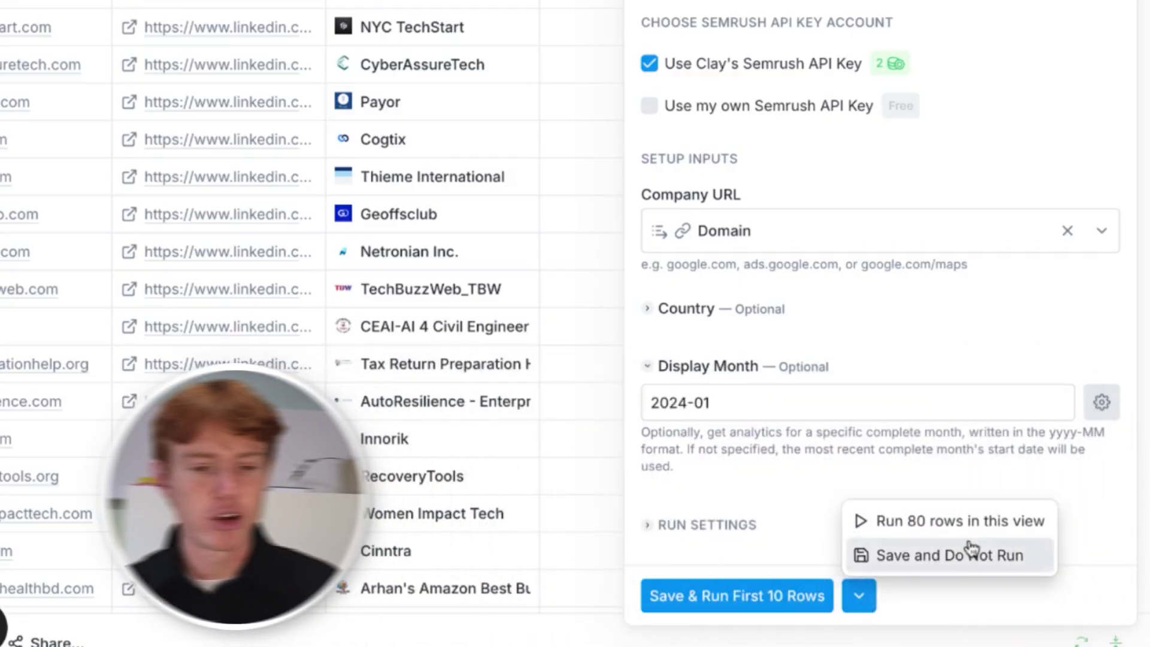
left_click(869, 551)
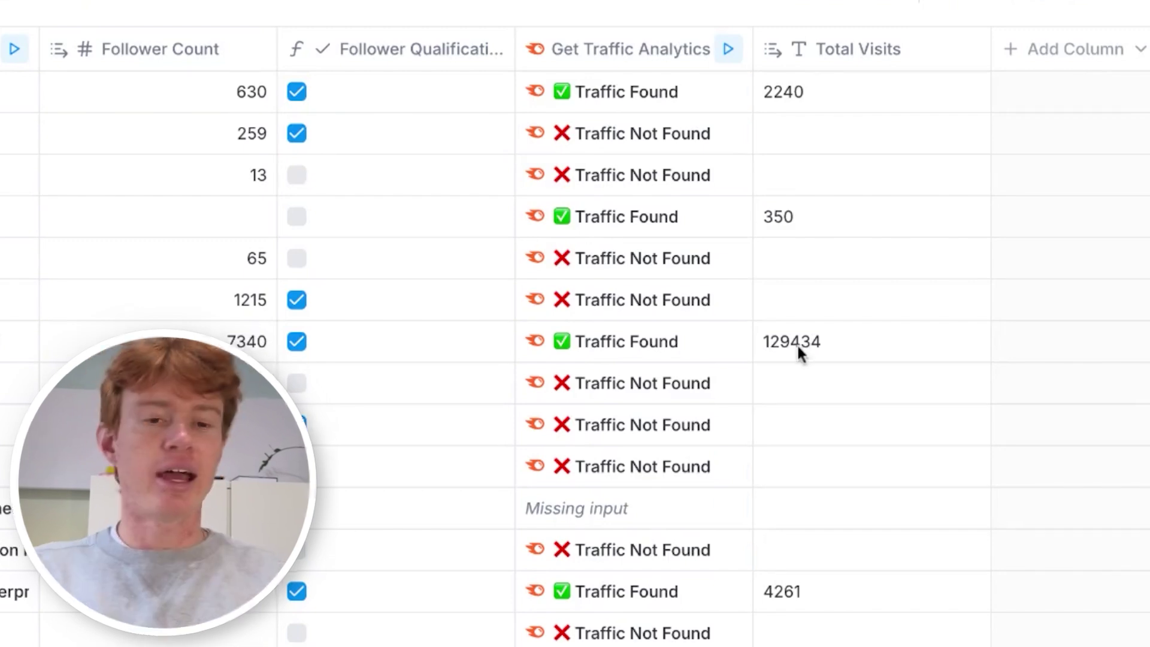
Add a checkbox column after Total Visits and open the AI formula generator for its value
left_click(641, 108)
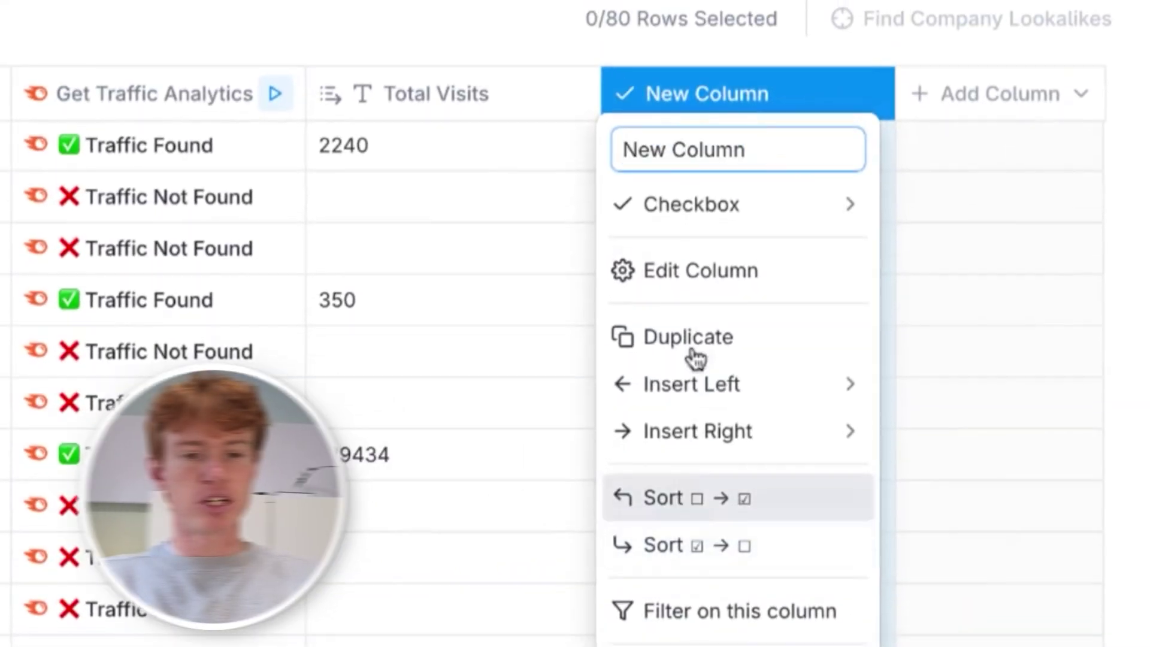
left_click(817, 282)
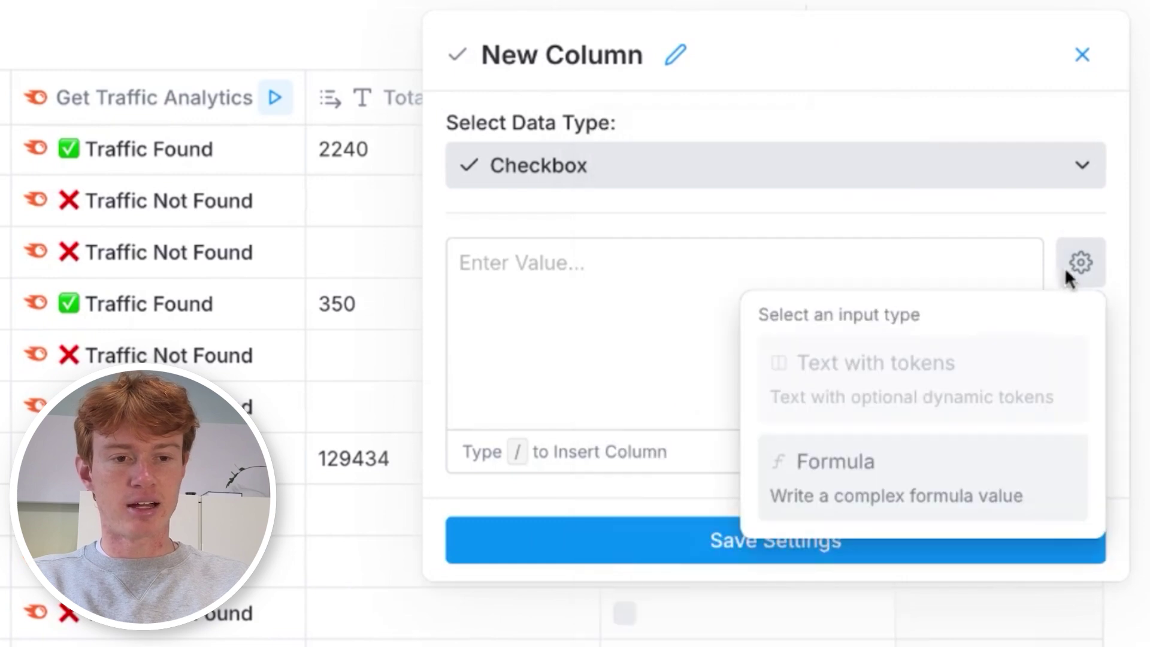
left_click(886, 353)
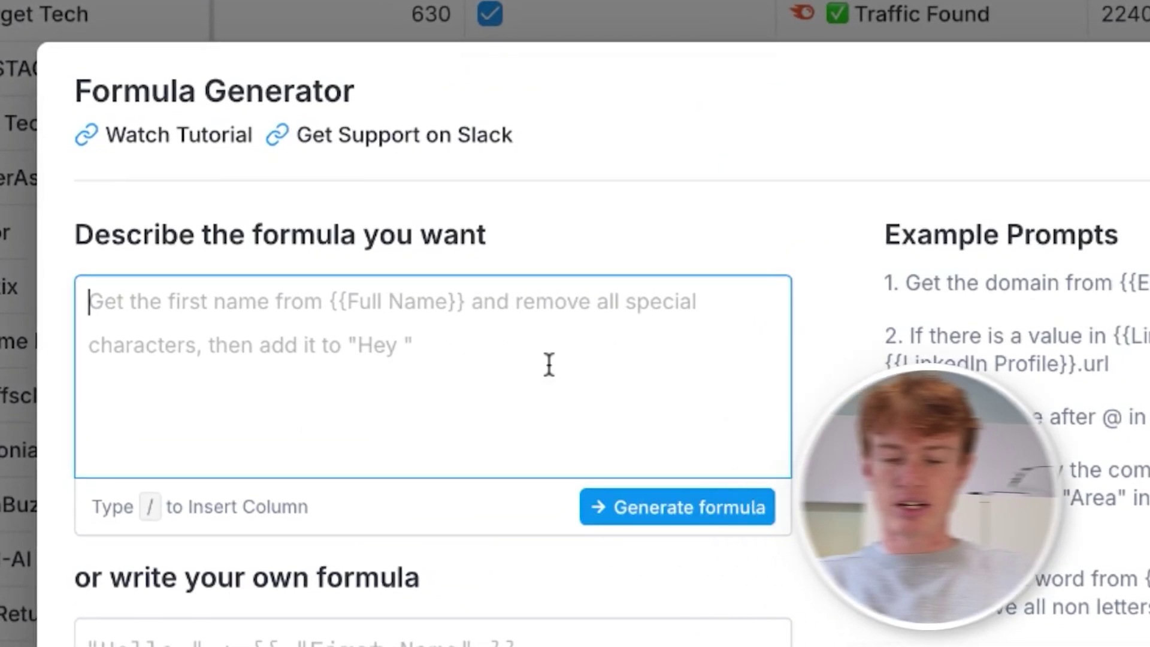
Generate a formula that checks the box if Total Visits is greater than or equal to the minimum, and rename the column Web Traffic Check
type("Check the box if /")
key("Return")
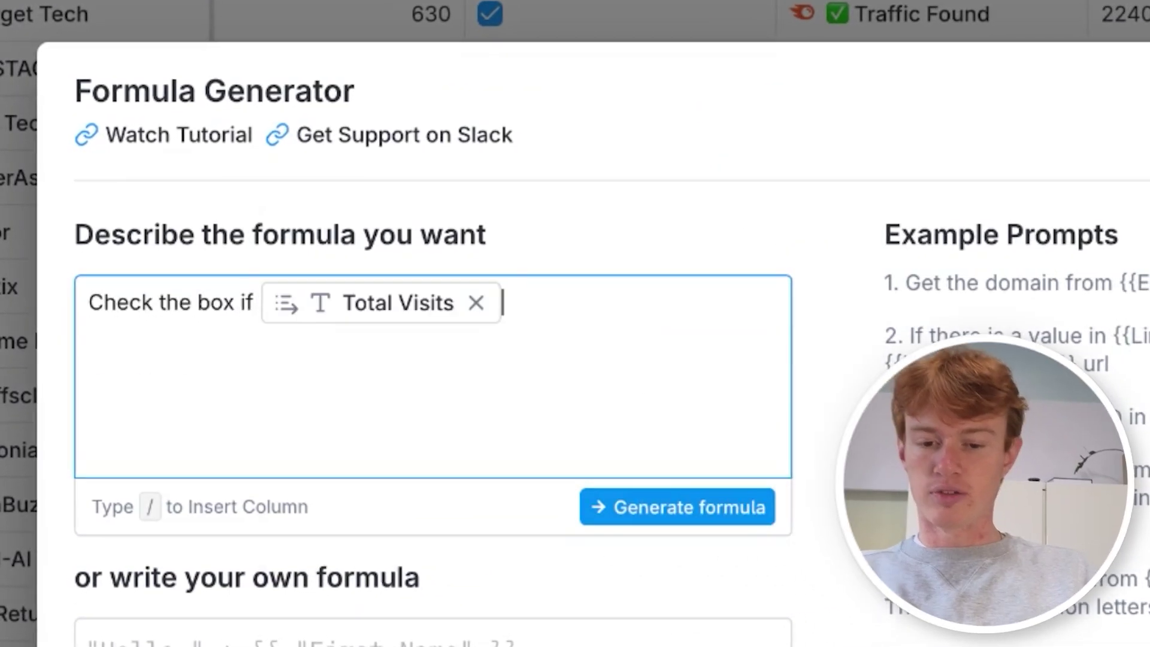
type("is greater than or q")
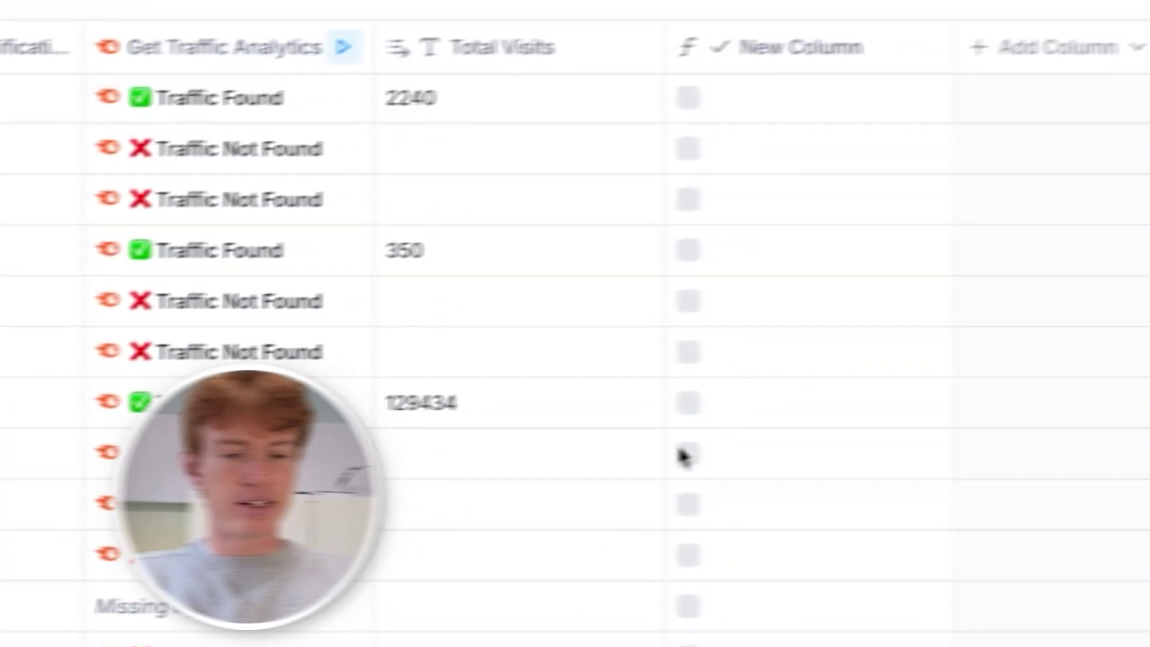
left_click(767, 66)
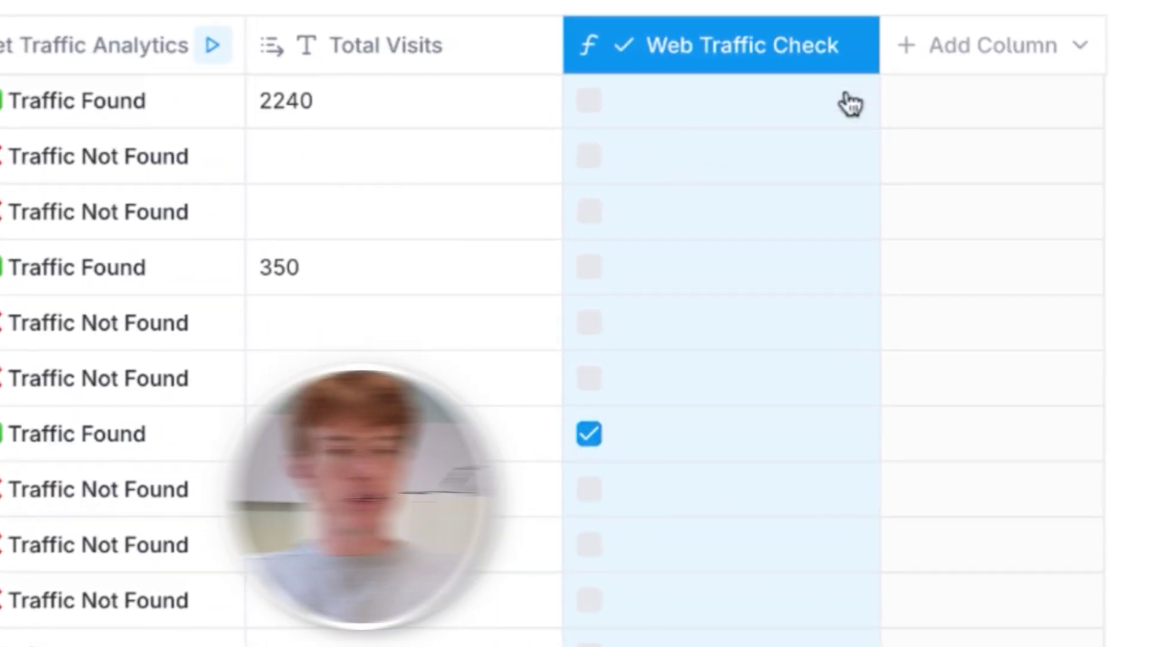
Add an enrichment column after Web Traffic Check and find the tech stack enrichment
left_click(946, 60)
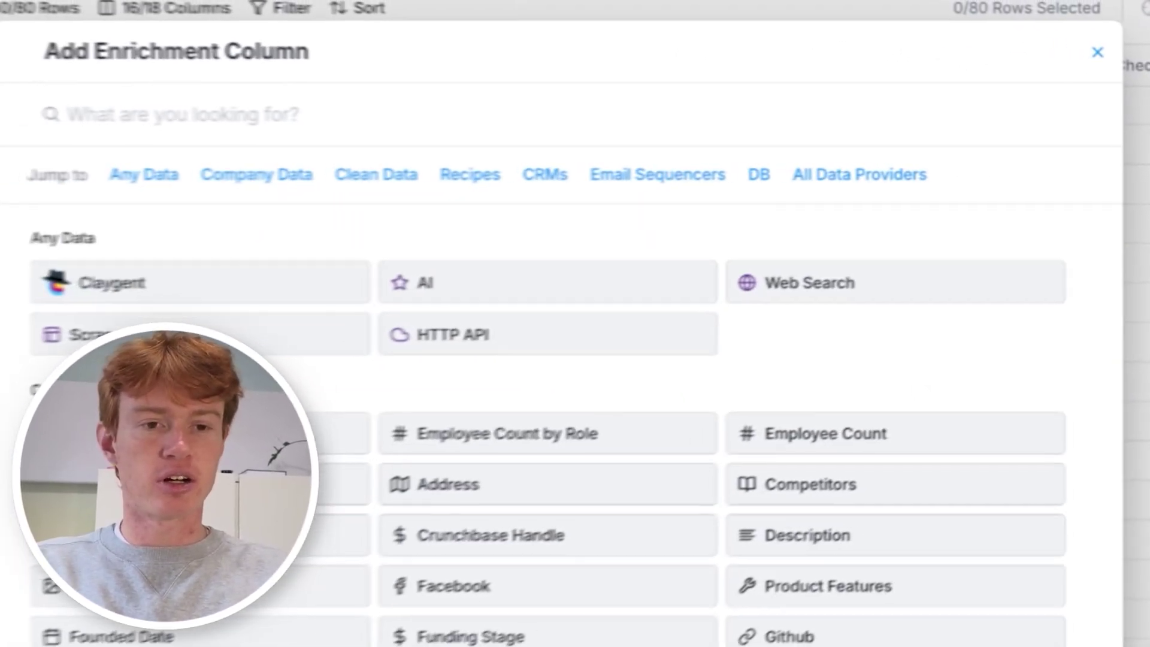
type("te")
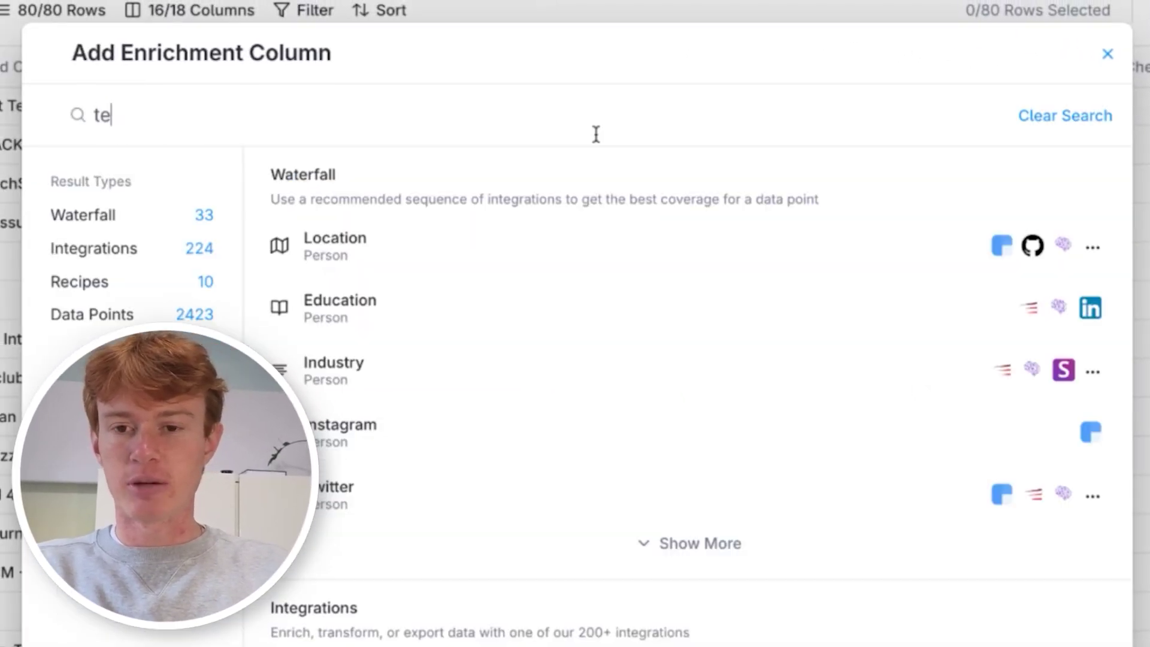
type("ch stack")
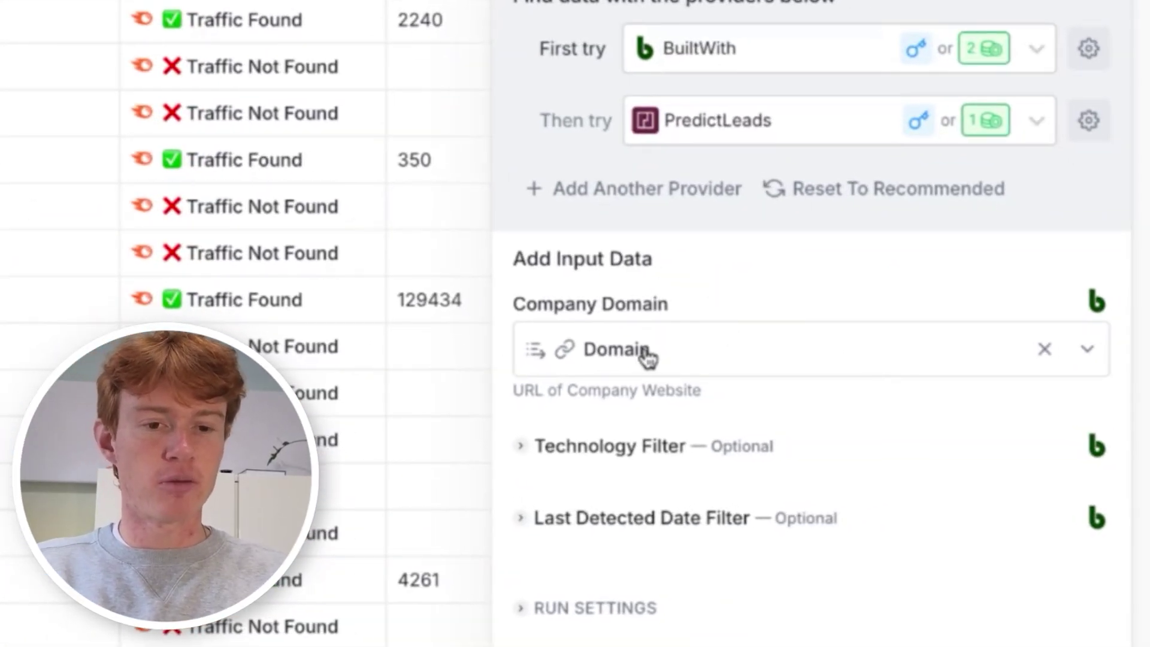
Set the Technology Filter to "Salesforce, SalesForce, Sales Force, salesforce" and run the tech stack enrichment on the 80 rows in this view
mouse_move(648, 359)
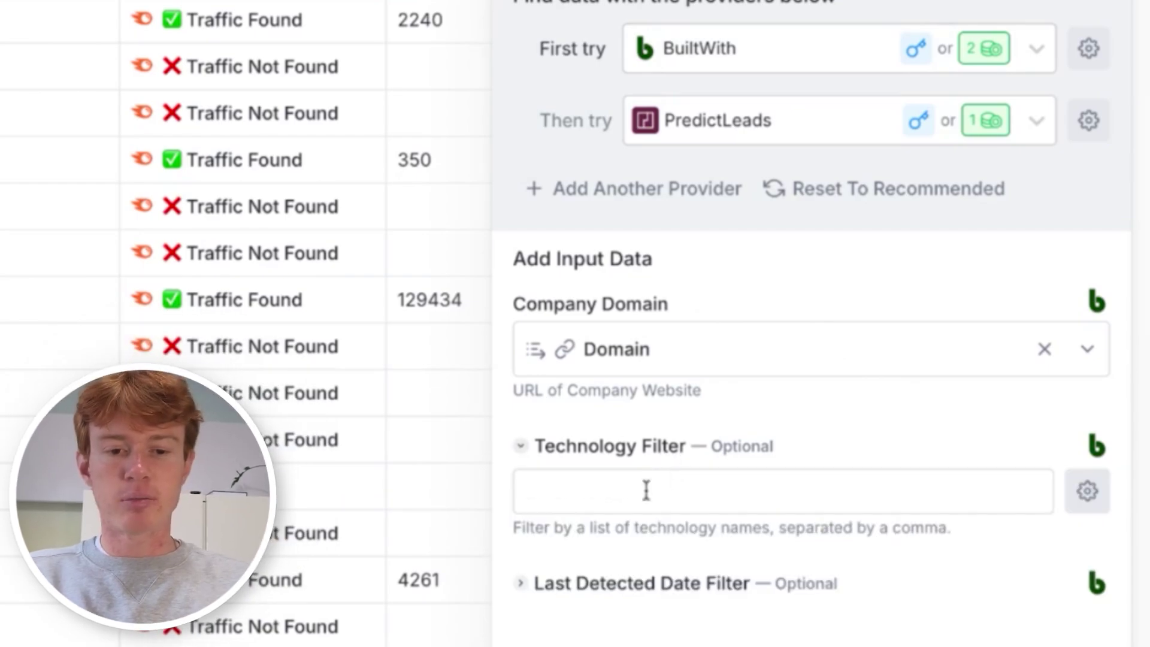
left_click(647, 490)
type("Salesforce")
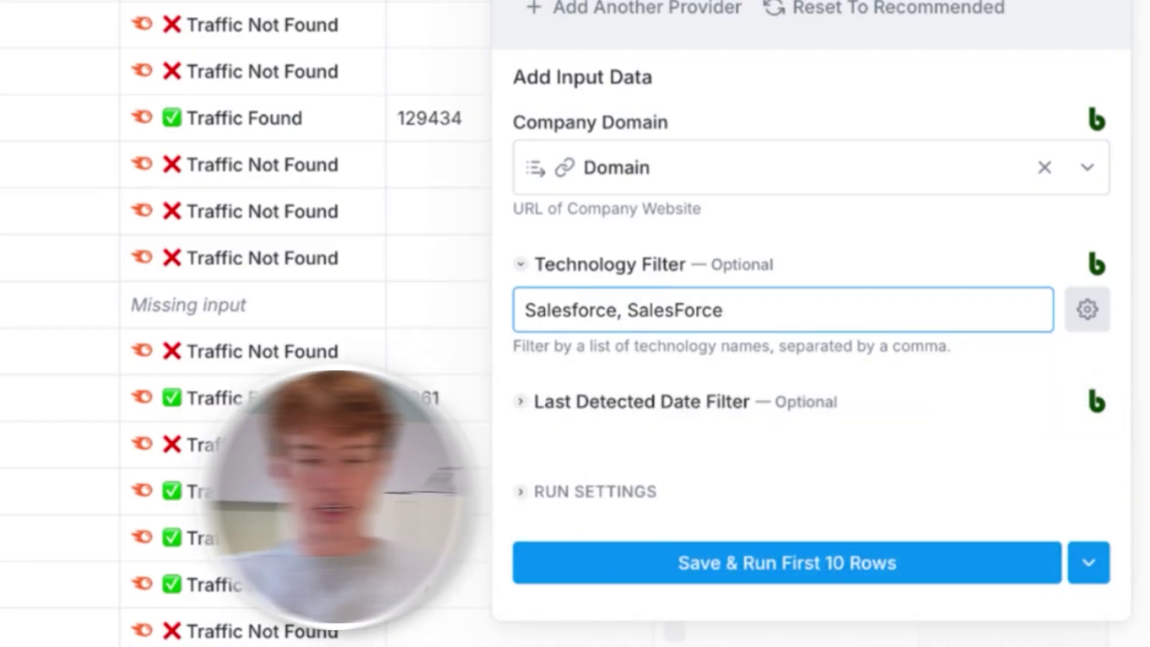
type(", Sale")
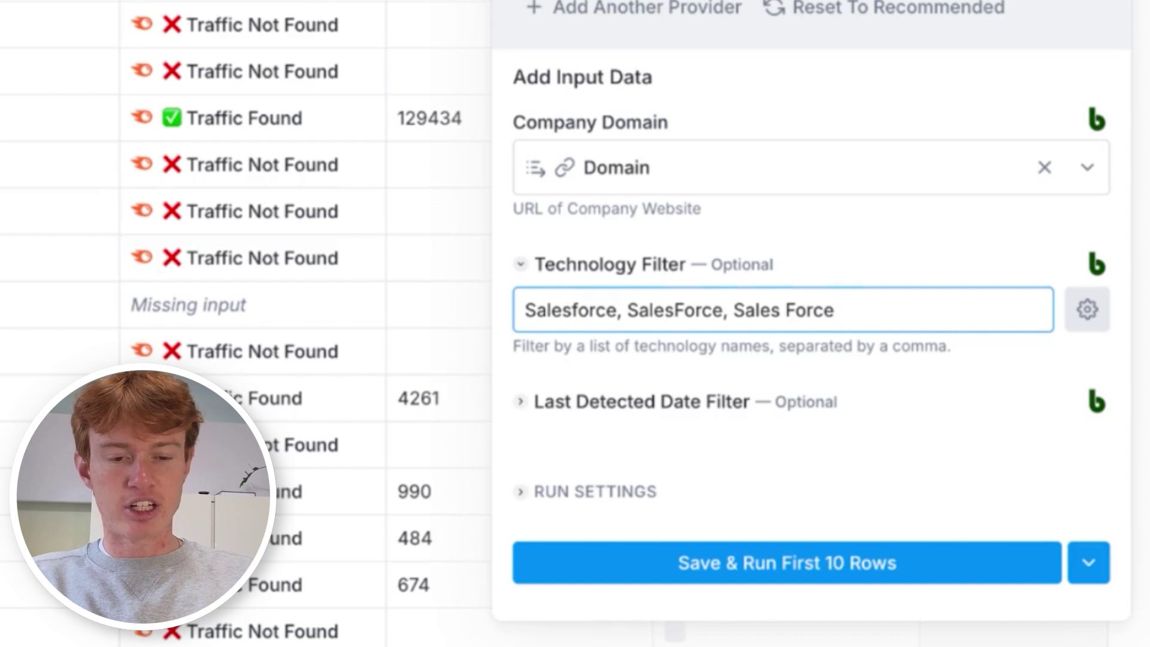
type("s Force, salesforce")
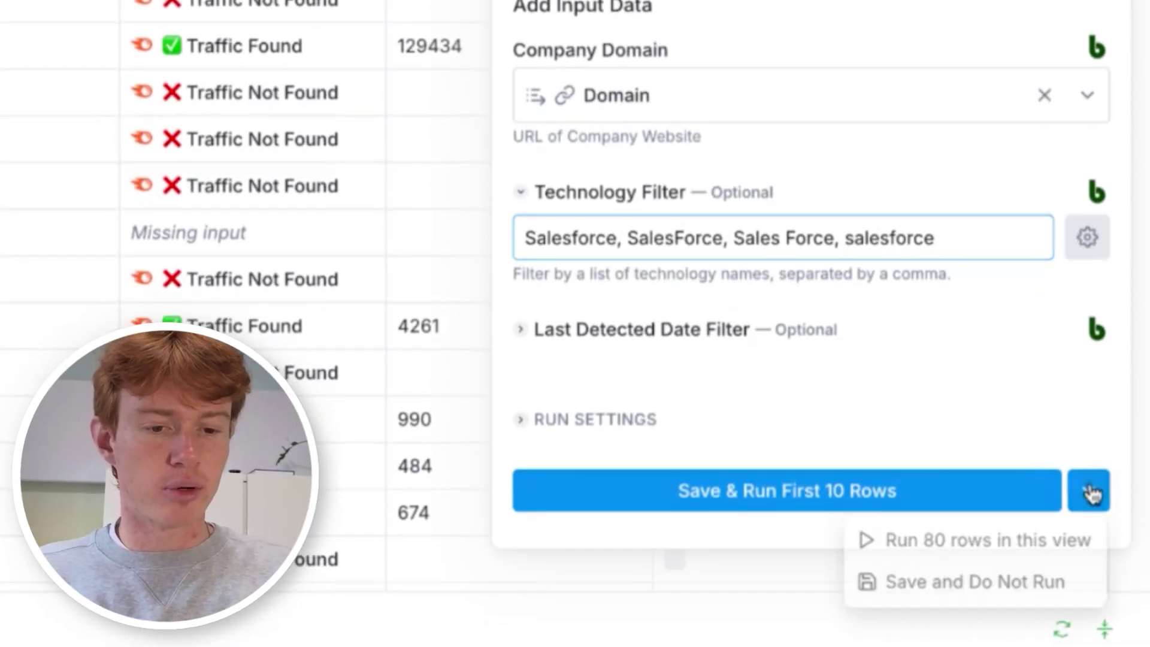
left_click(965, 542)
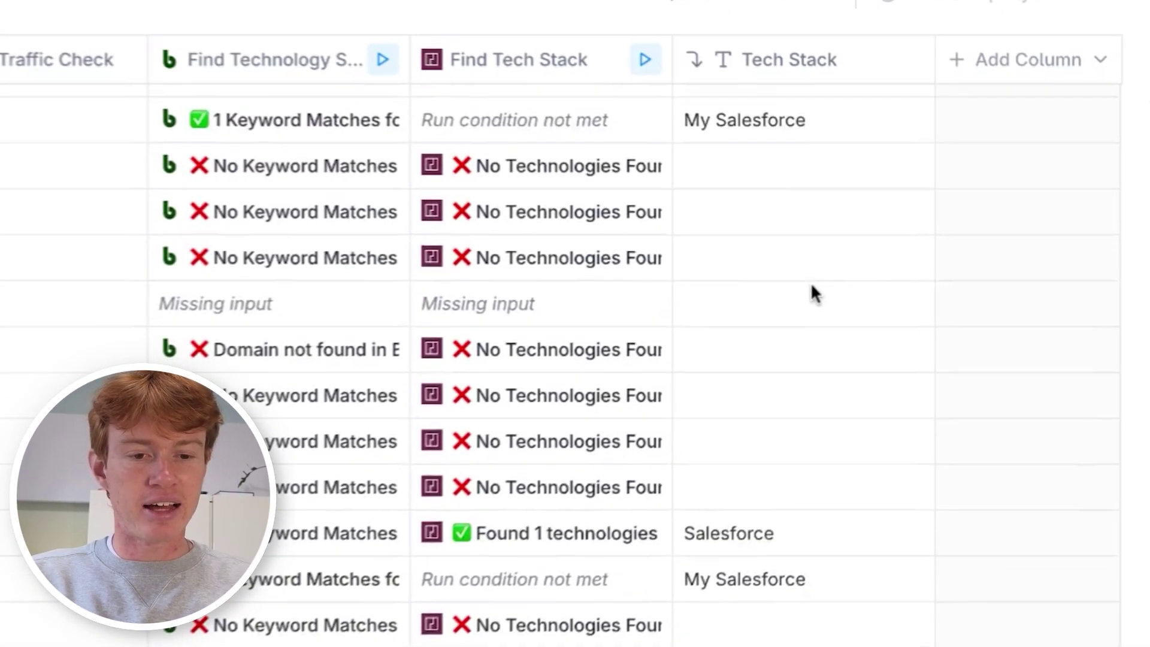
Check the tech stack results, add a checkbox column after Tech Stack and open its column settings
scroll(811, 293, "down", 15)
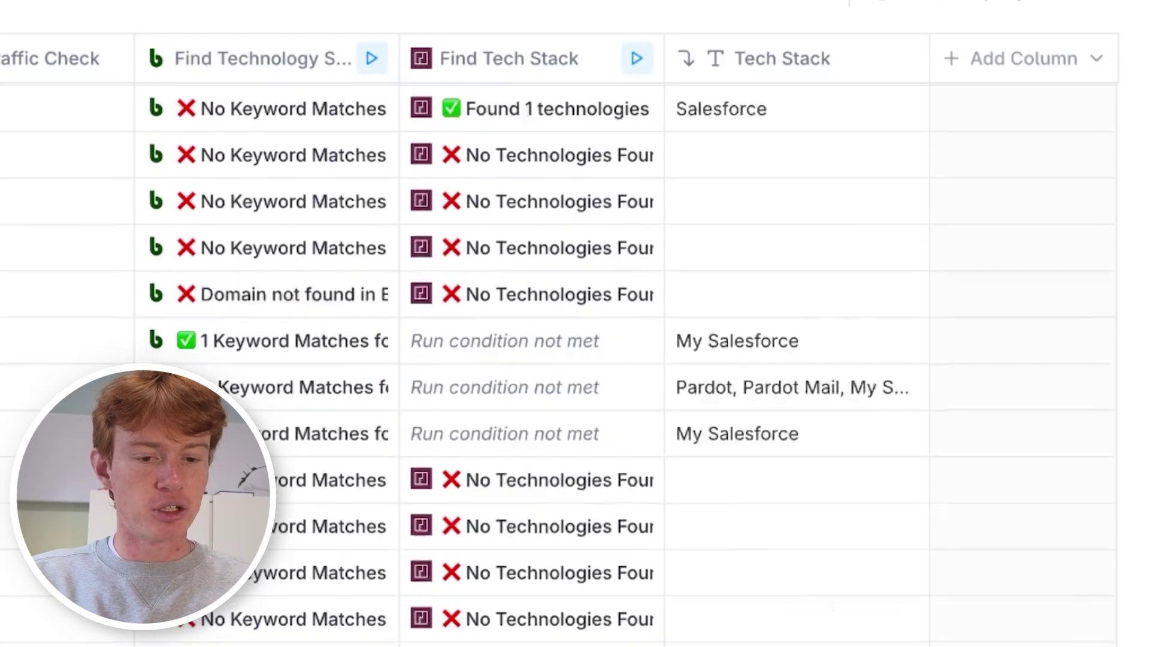
scroll(659, 359, "down", 2)
scroll(958, 240, "down", 5)
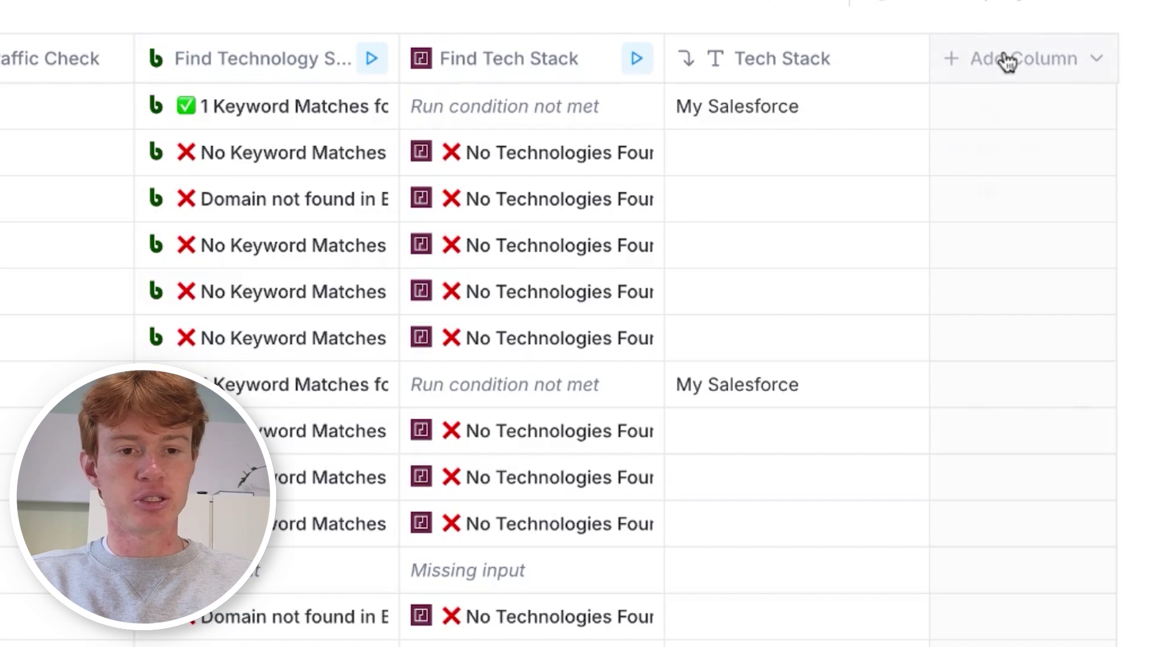
left_click(1007, 60)
left_click(1030, 482)
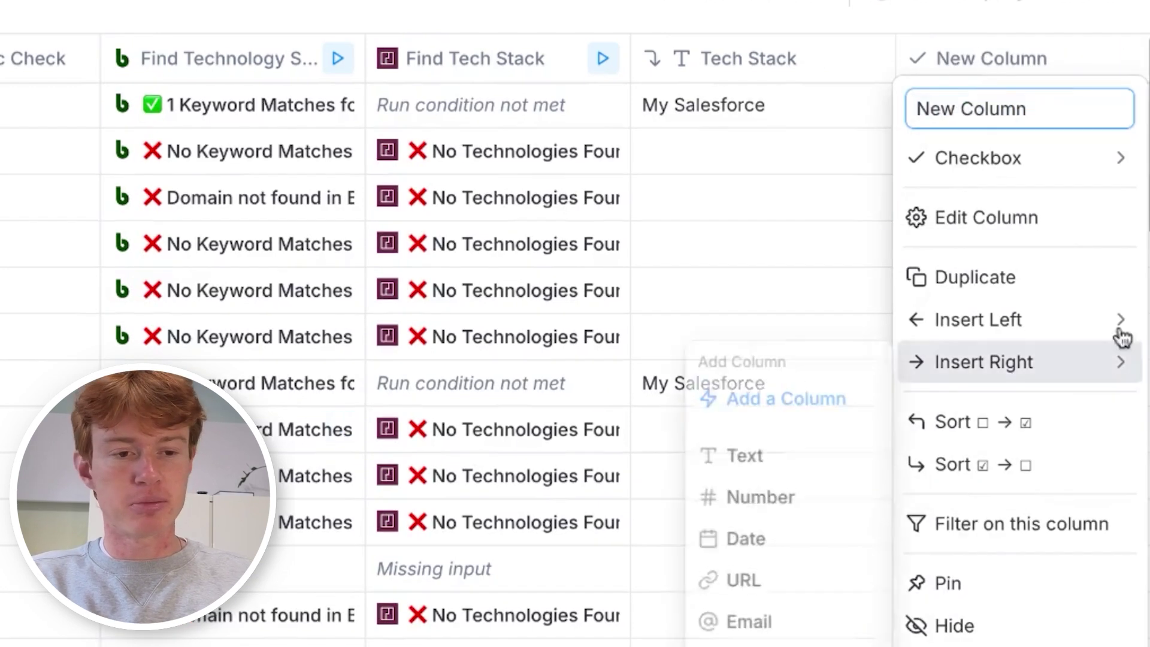
left_click(987, 218)
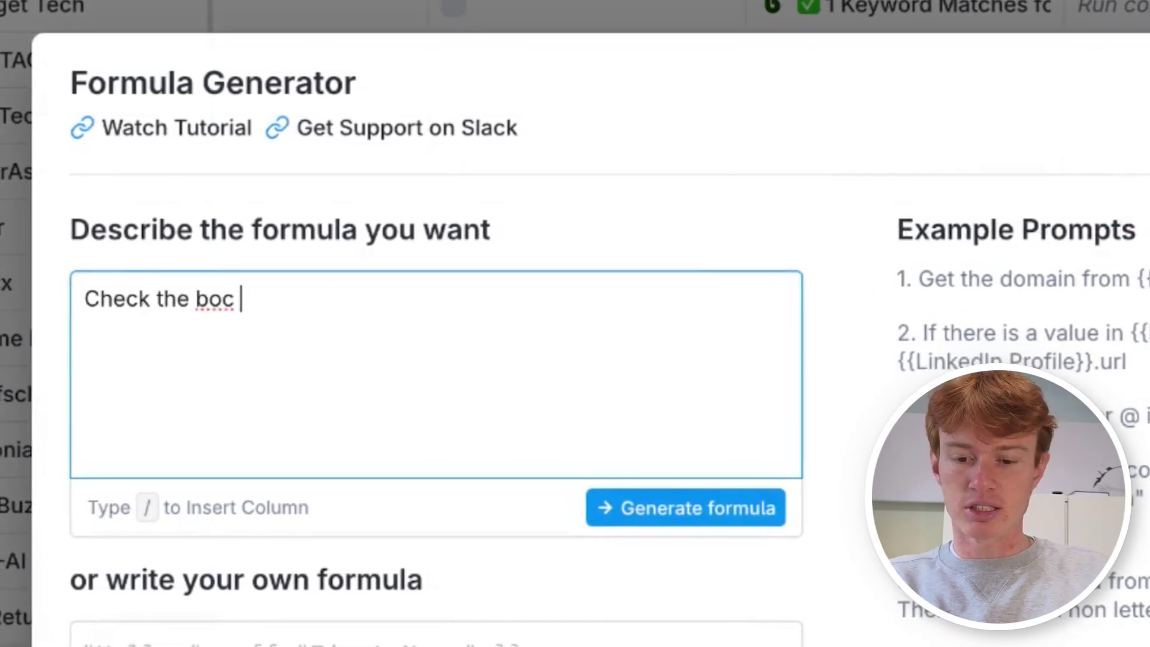
Generate a formula that checks the box if Tech Stack is not empty, and give the column a name beginning with Uses Salesforce
key("BackSpace")
key("BackSpace")
type("x if /tech")
key("Return")
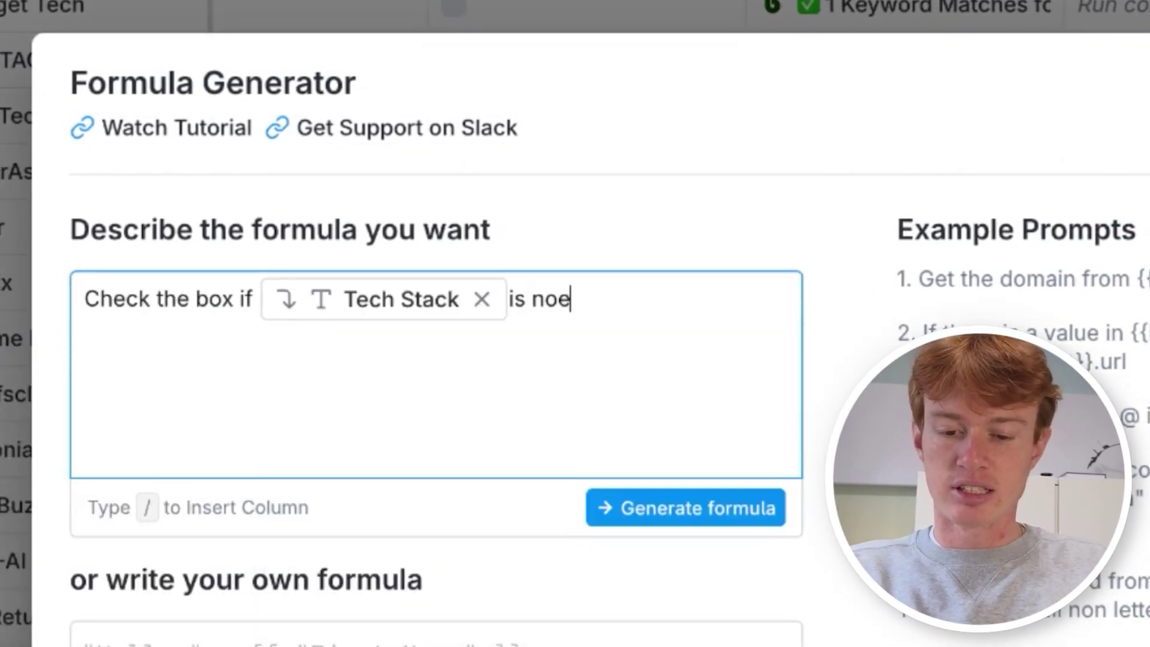
left_click(674, 521)
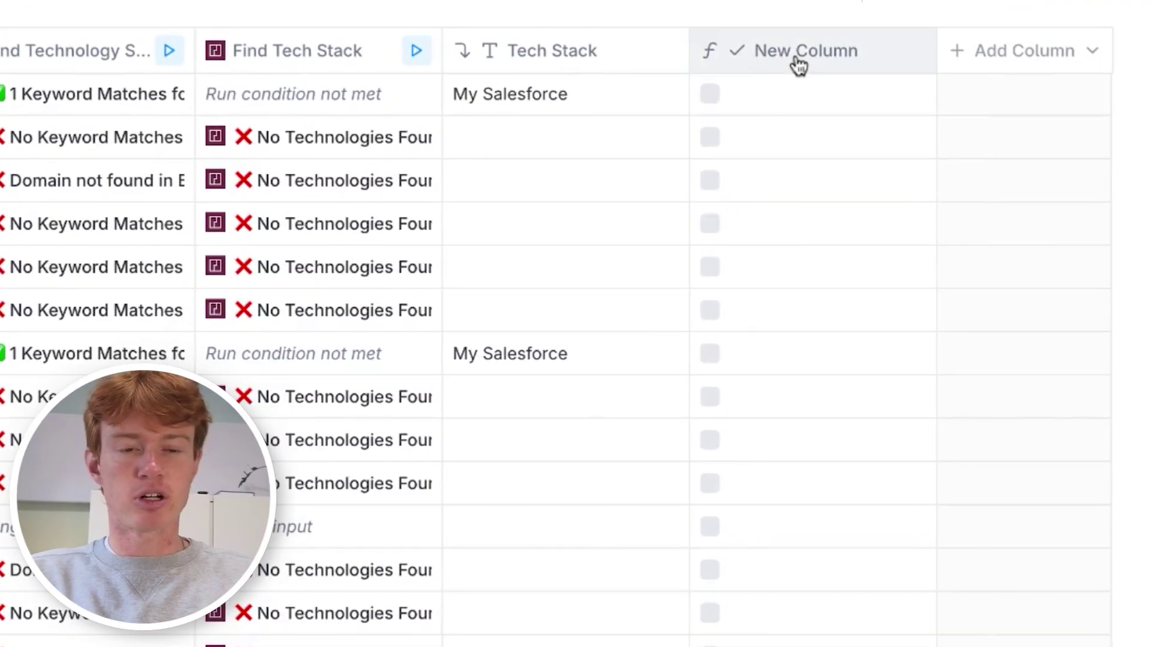
left_click(799, 53)
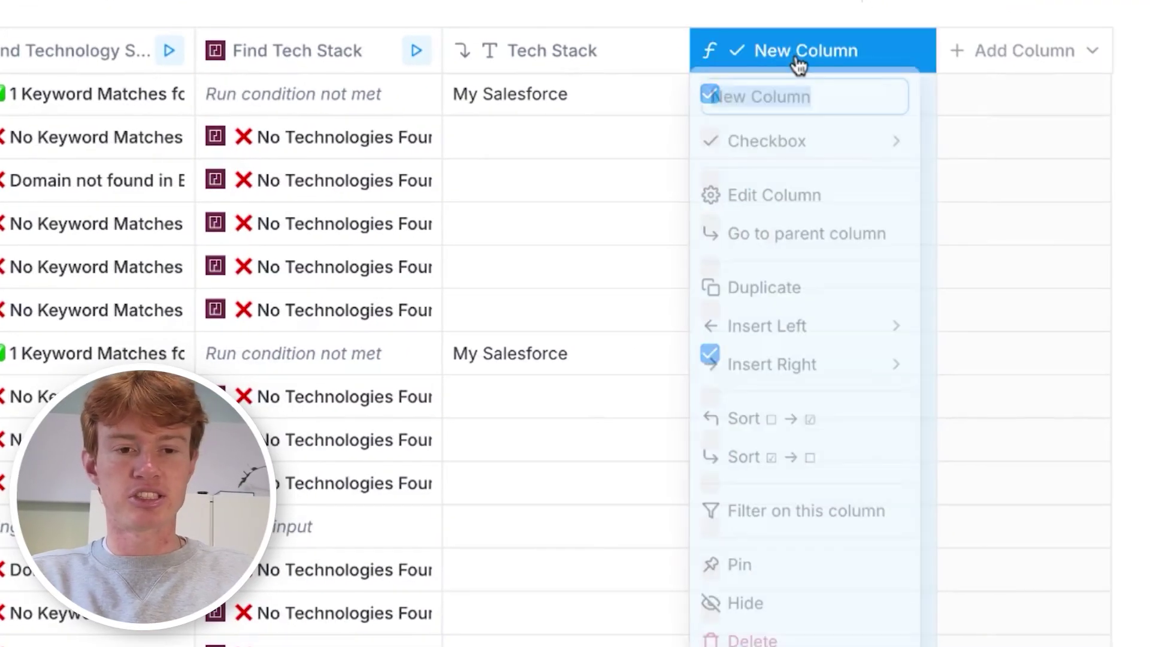
type("Uses Salesforce C...")
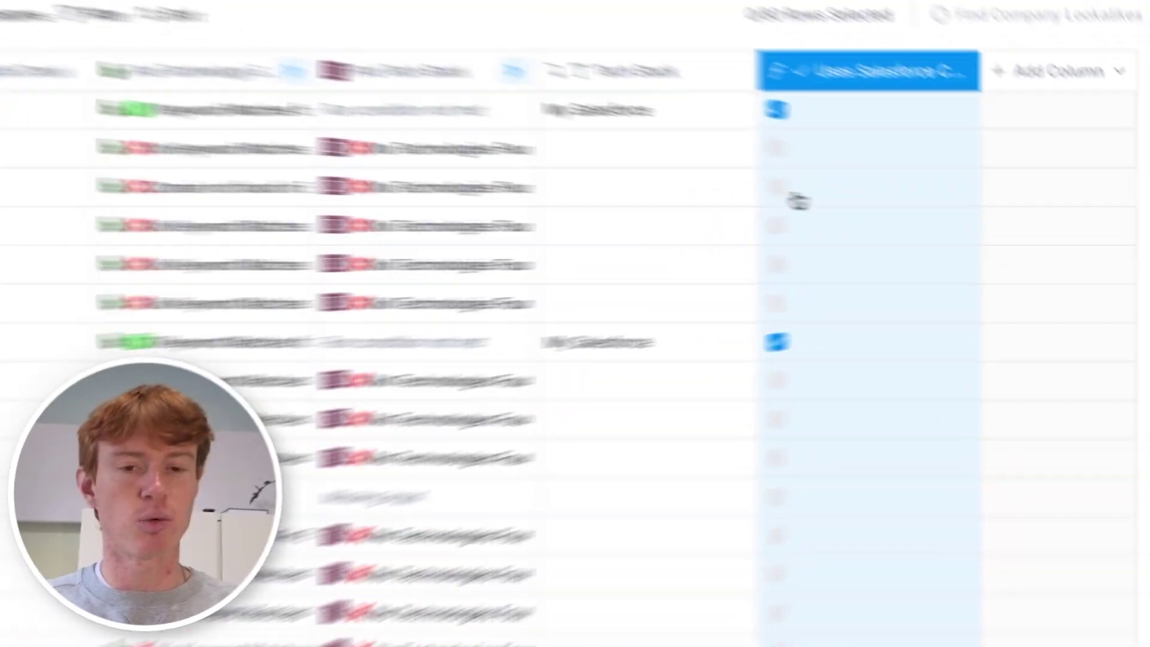
Add an enrichment column after the Salesforce check and choose the company Job Openings waterfall
left_click(1034, 71)
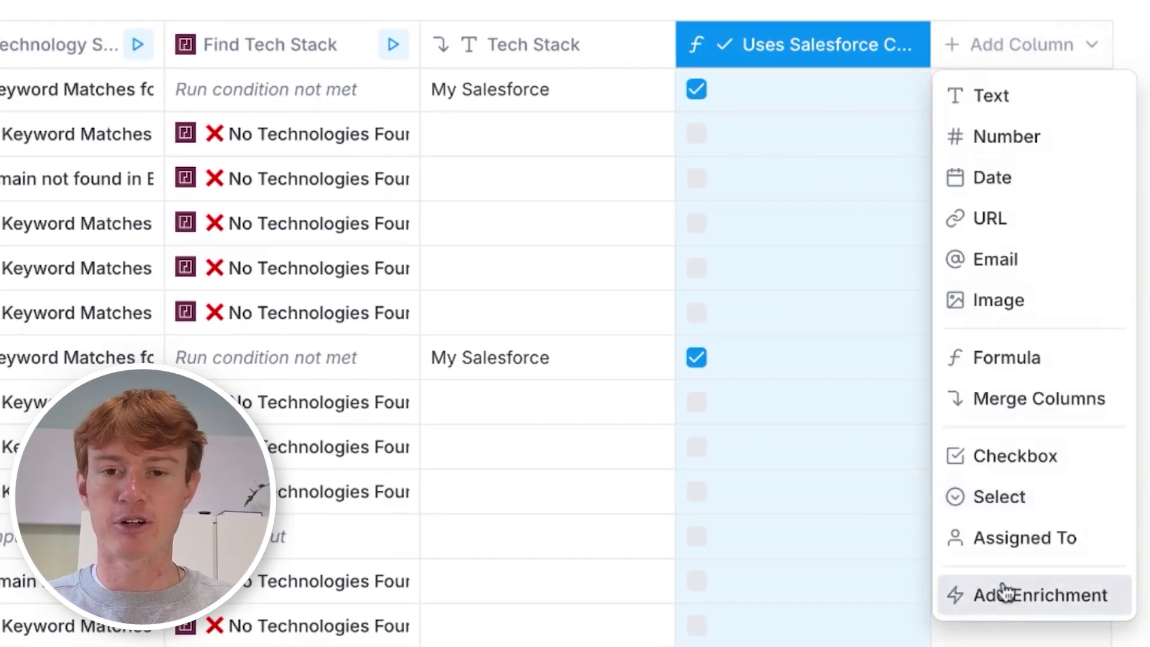
left_click(1006, 593)
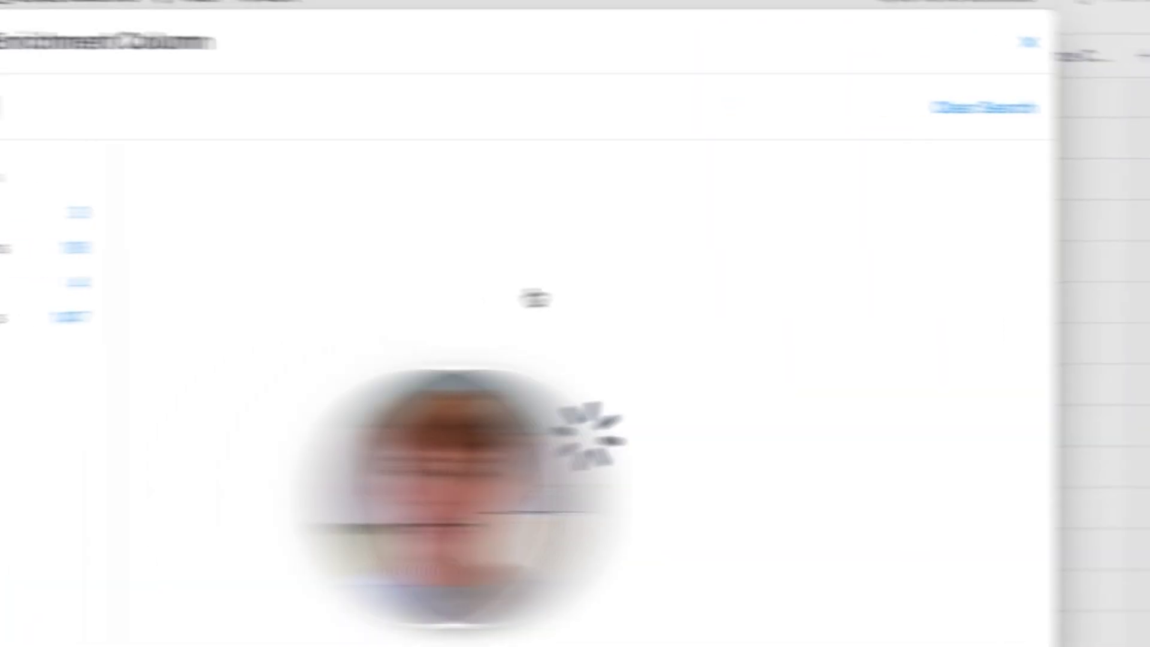
type("job")
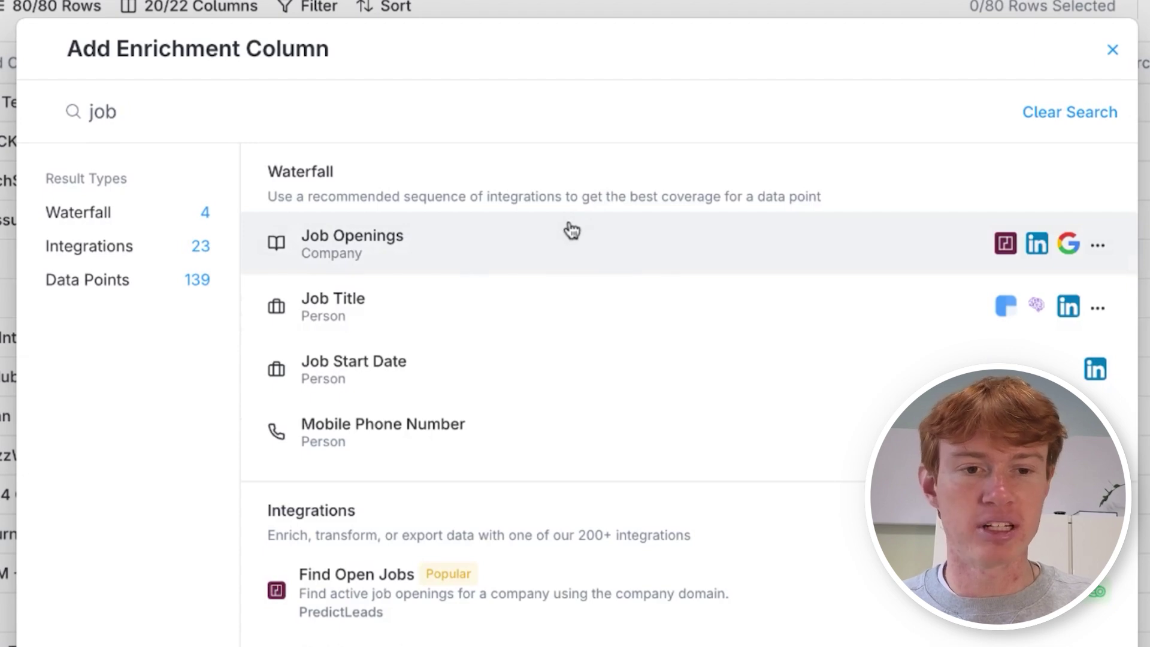
left_click(572, 227)
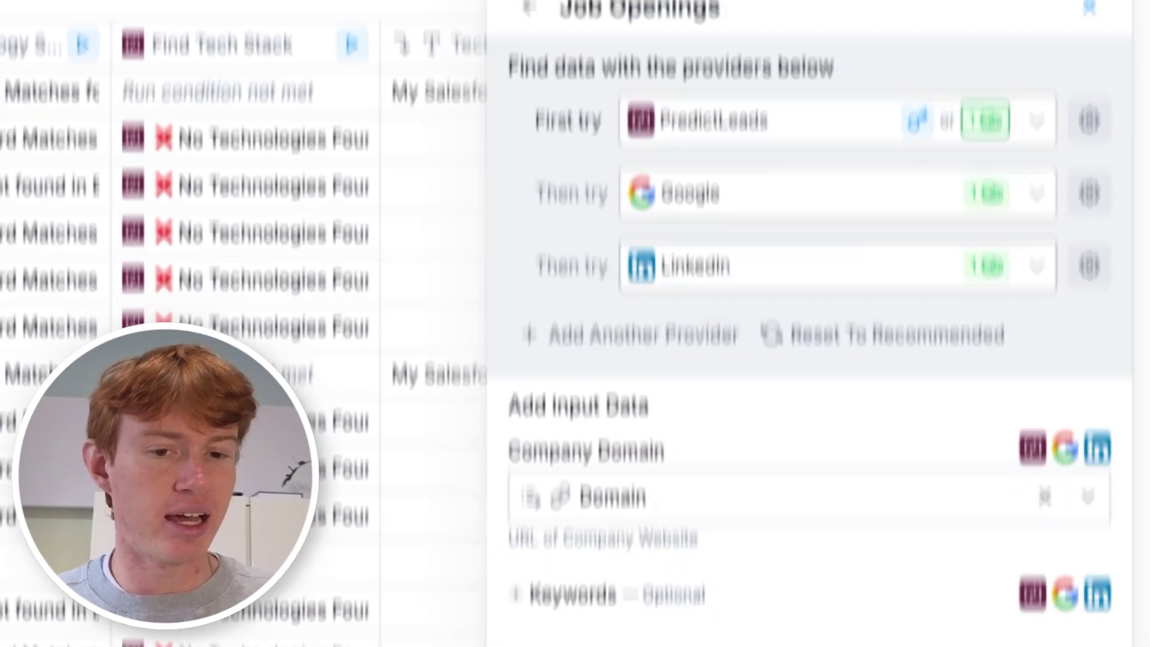
Filter the job openings by the keywords sales, account executive, gtm and cso, and save and run the enrichment
scroll(695, 302, "down", 4)
left_click(576, 348)
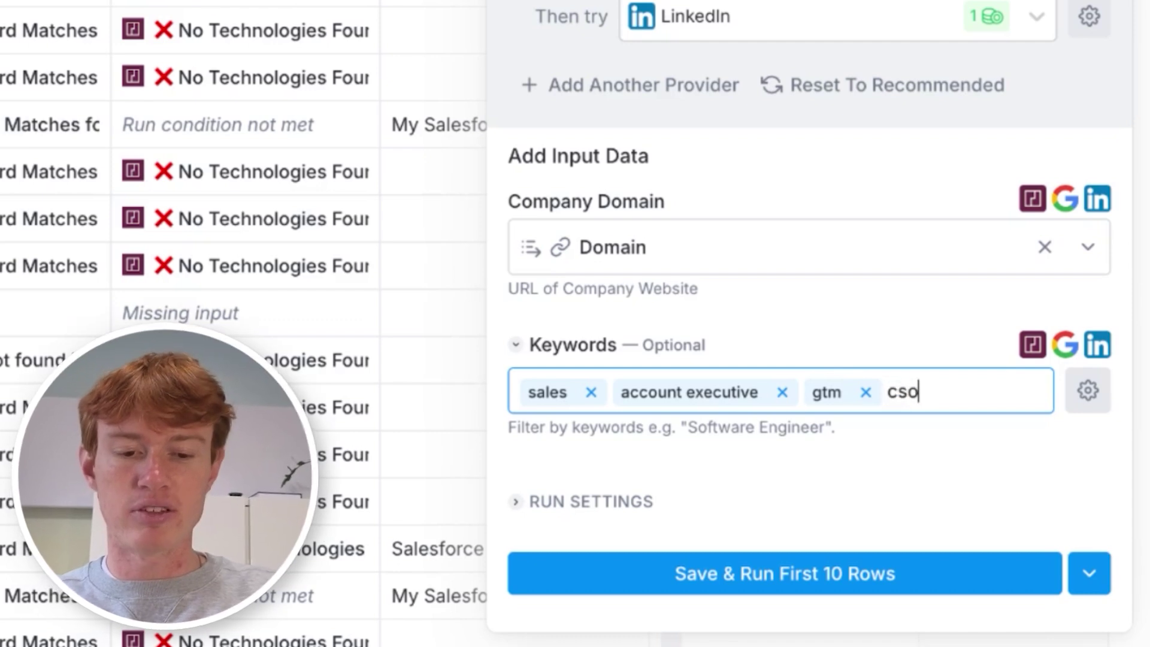
left_click(1101, 579)
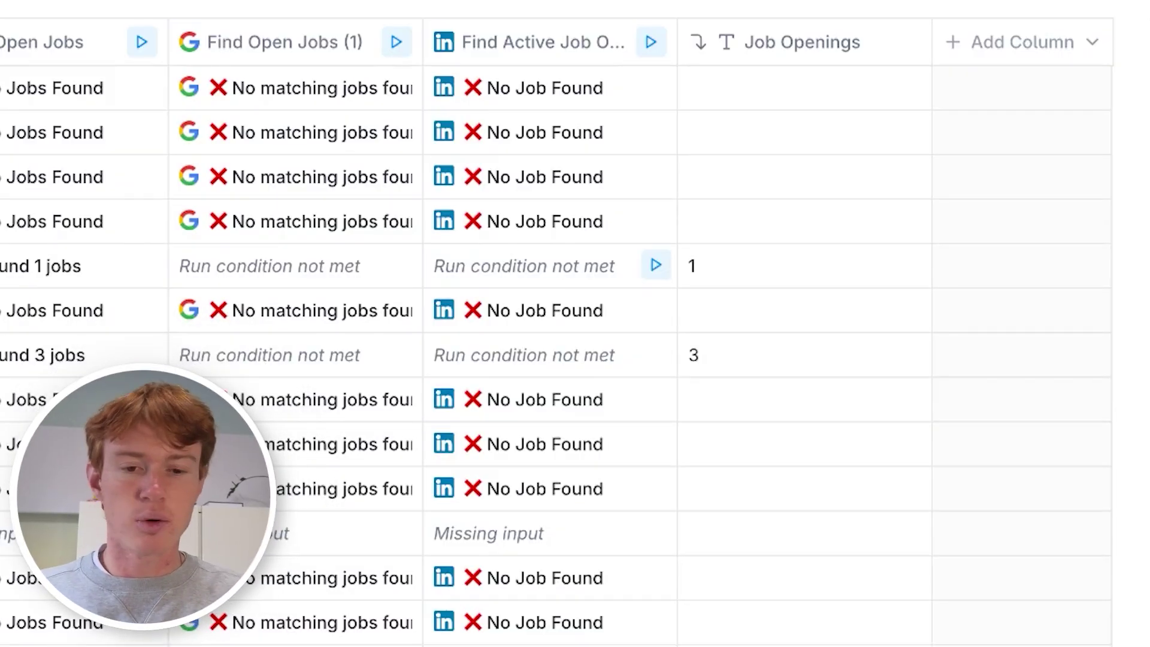
Check the job results and add a checkbox column after Job Openings with a generated formula that checks companies having job openings
scroll(787, 232, "down", 10)
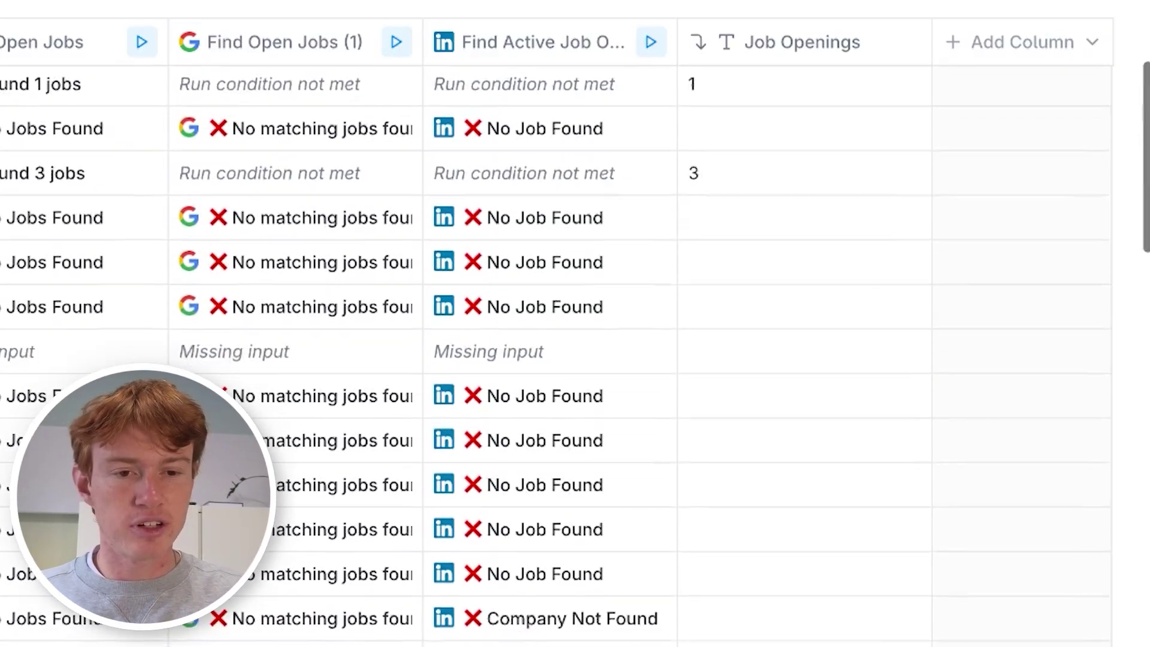
scroll(834, 357, "down", 10)
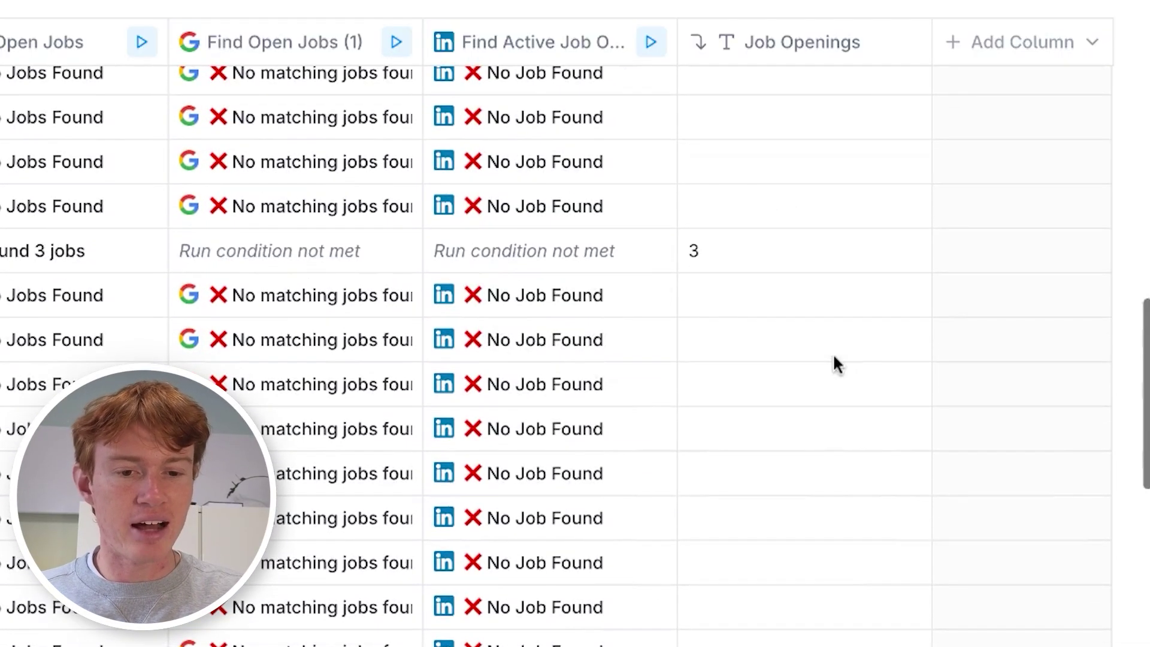
scroll(724, 328, "up", 5)
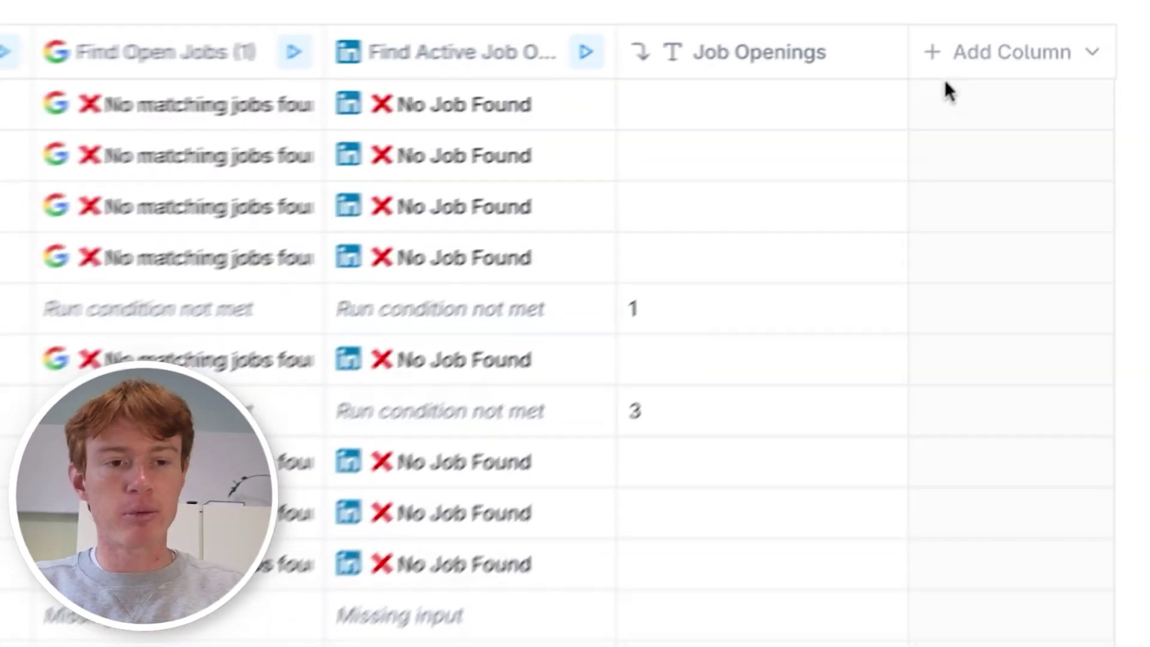
left_click(1012, 42)
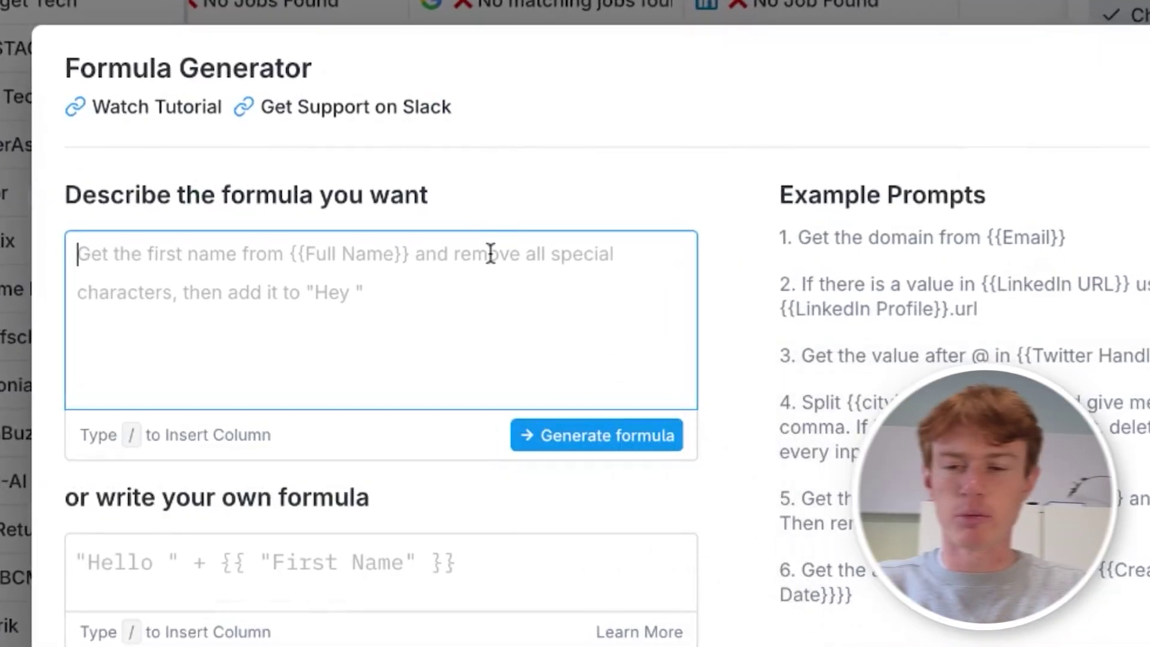
type("Check the box if /")
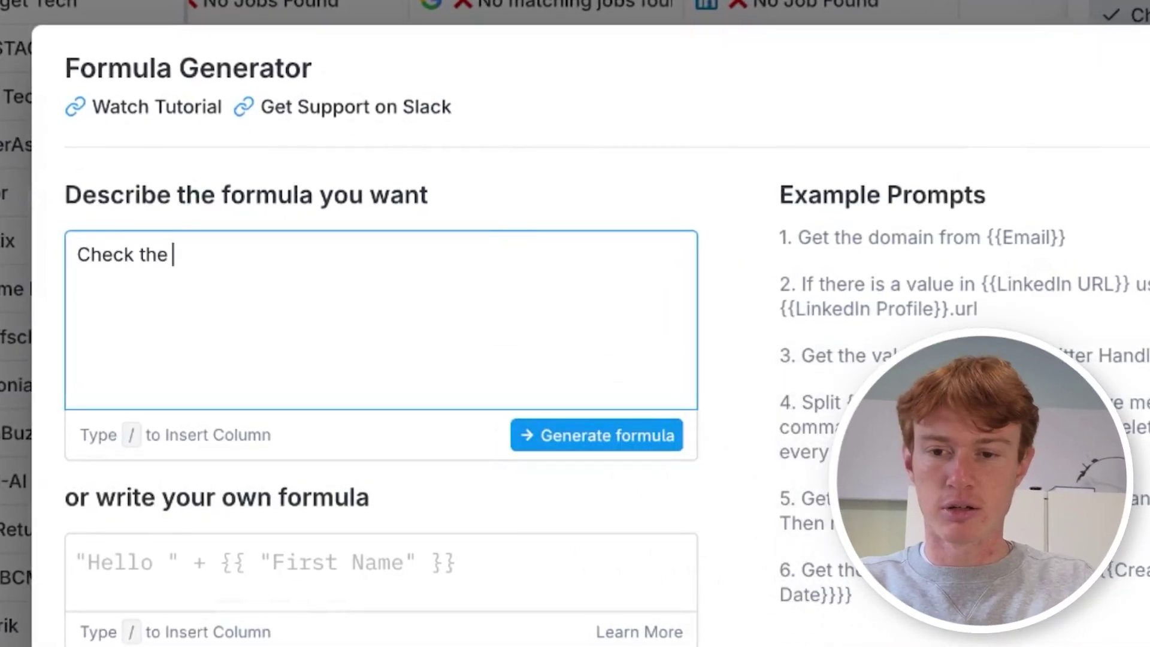
key("Return")
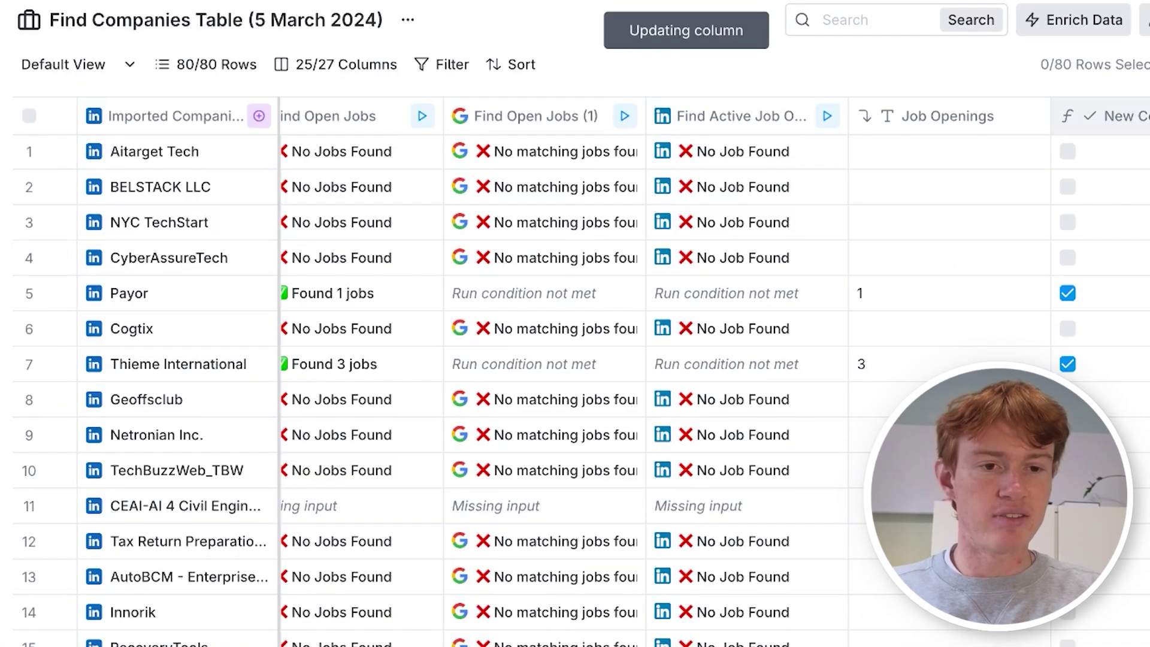
Rename the new job checkbox column Job Openings
left_click(1096, 116)
type("Jo")
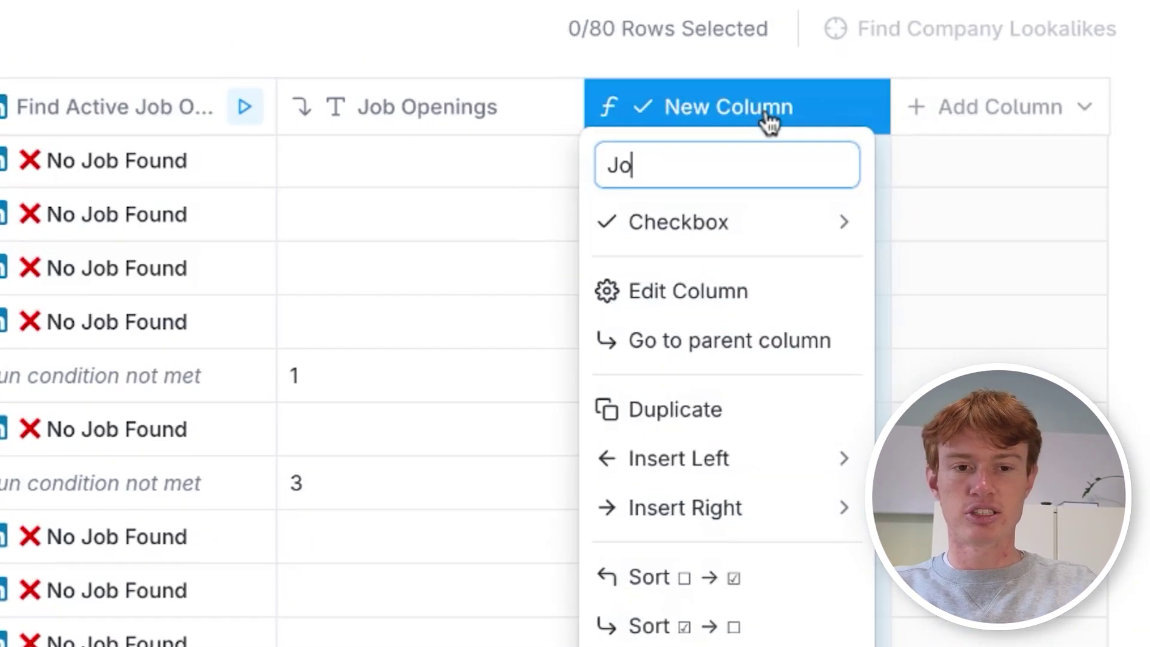
type("b Openings")
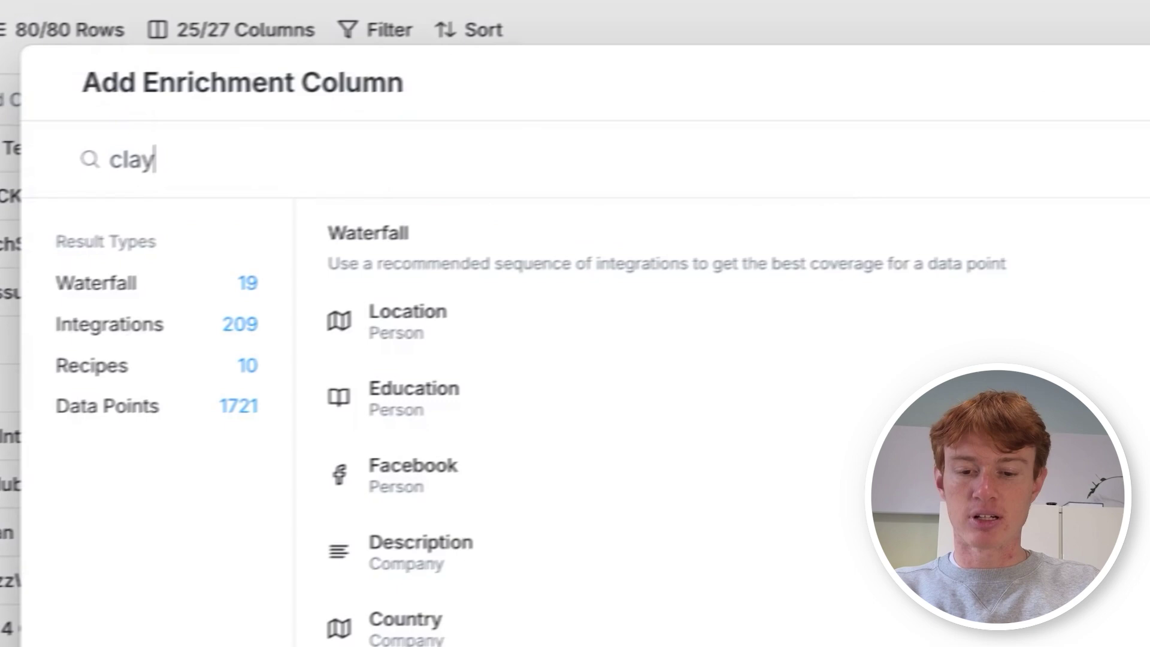
Find the Claygent (AI Web Scraper) enrichment and open its setup
type("gen")
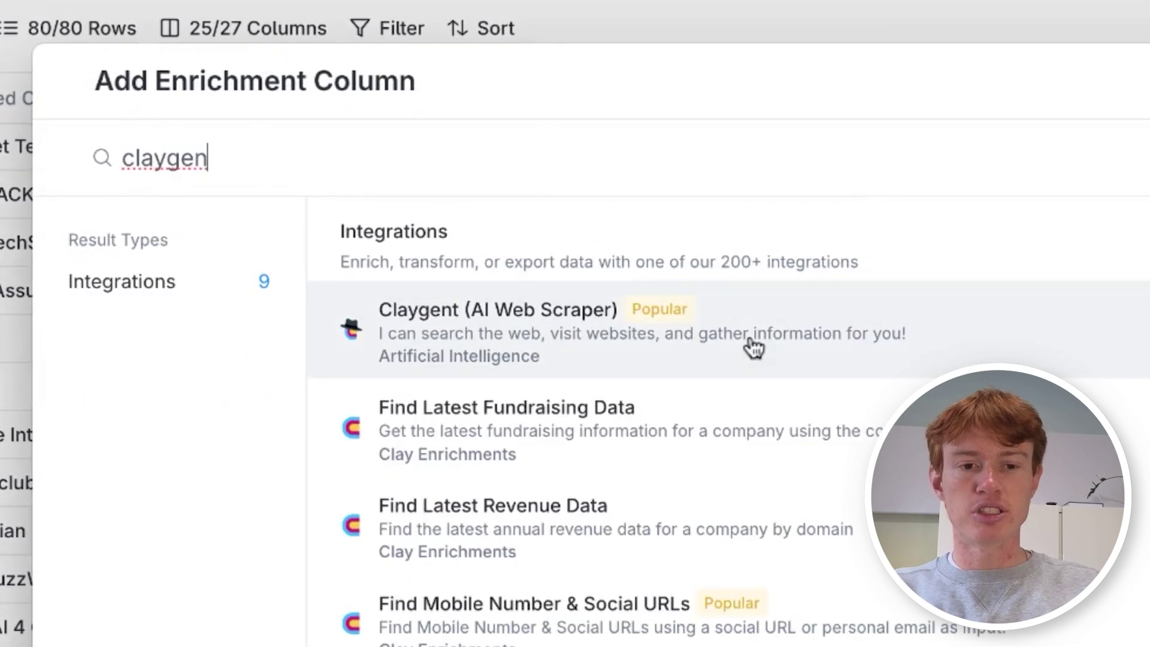
left_click(685, 341)
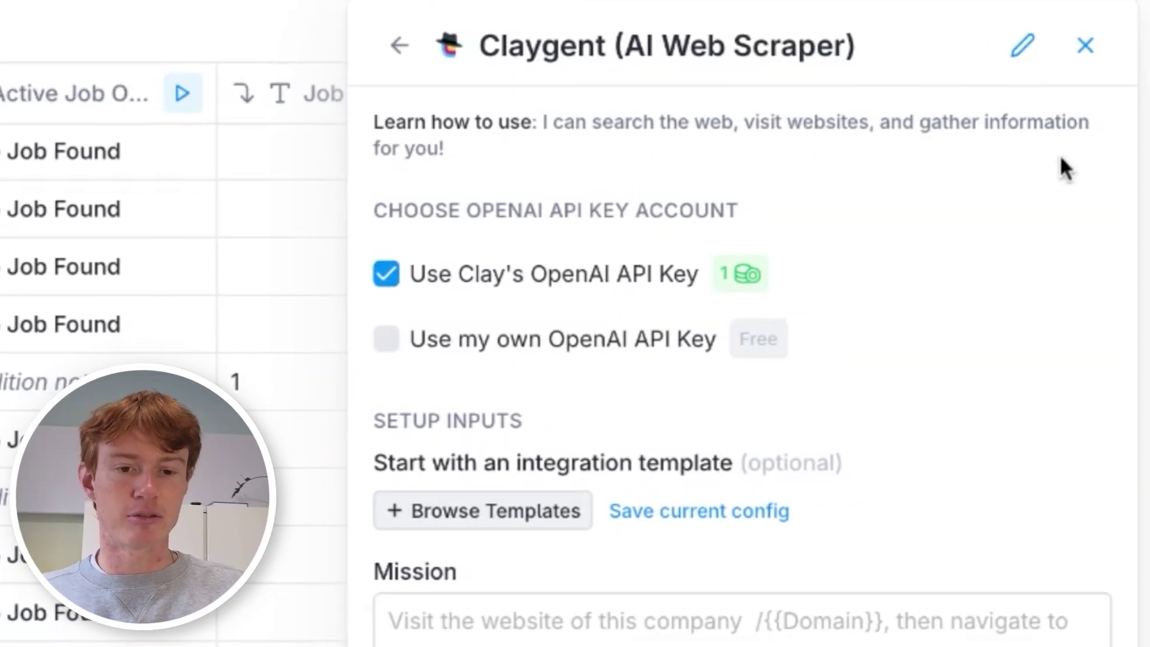
Write a Claygent mission asking whether each company, by Name and Domain, hosts its own online events, answering yes or no with sources, and run it
scroll(743, 479, "down", 5)
scroll(523, 595, "up", 5)
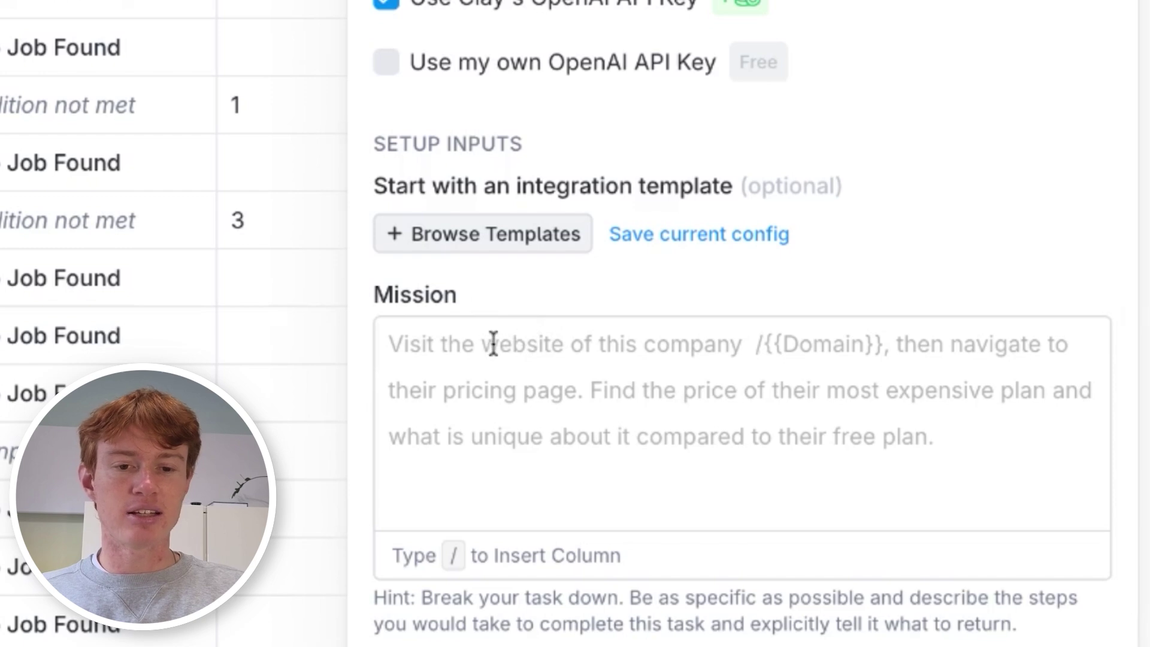
type("Tell me if Name (website is Domain) hosts webinars, digital summits, virtual events or other online events of any kind. Search their website to look for any mention of online webinars or events. Usually these can be found under a resources page, an events page, or a webinars page. I only want events that the company is hosting themselves. only return \"yes\" if they do host online events or \"no\" if they don't host online events. In your reasoning, link to the resource you used to make your decision if possible.")
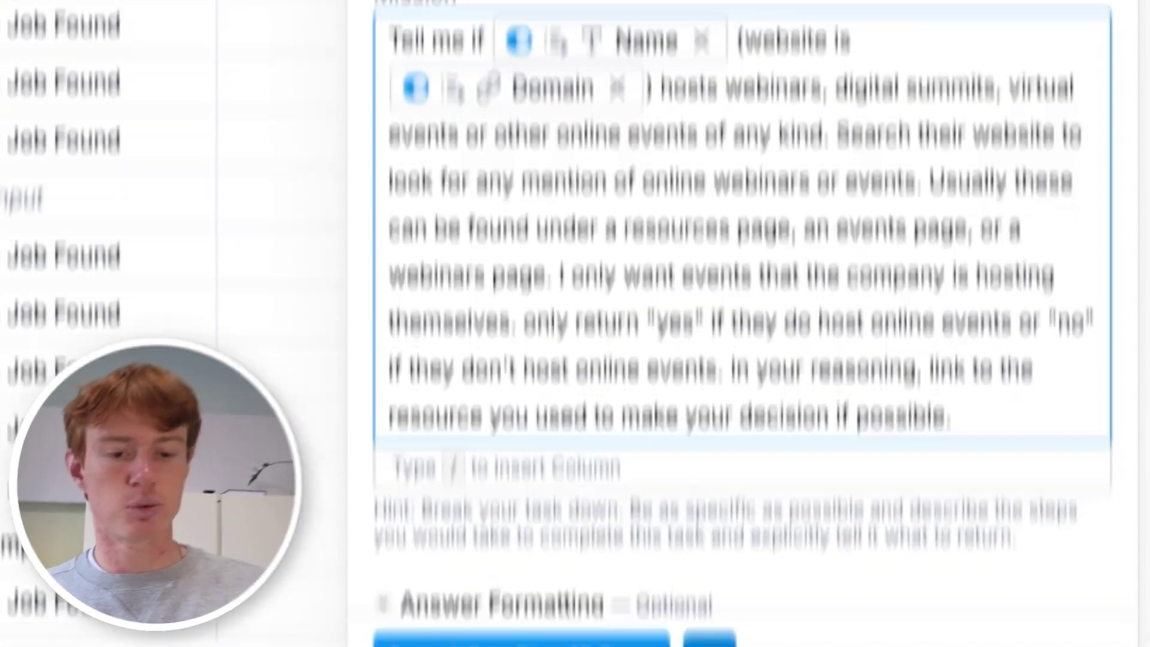
left_click(713, 590)
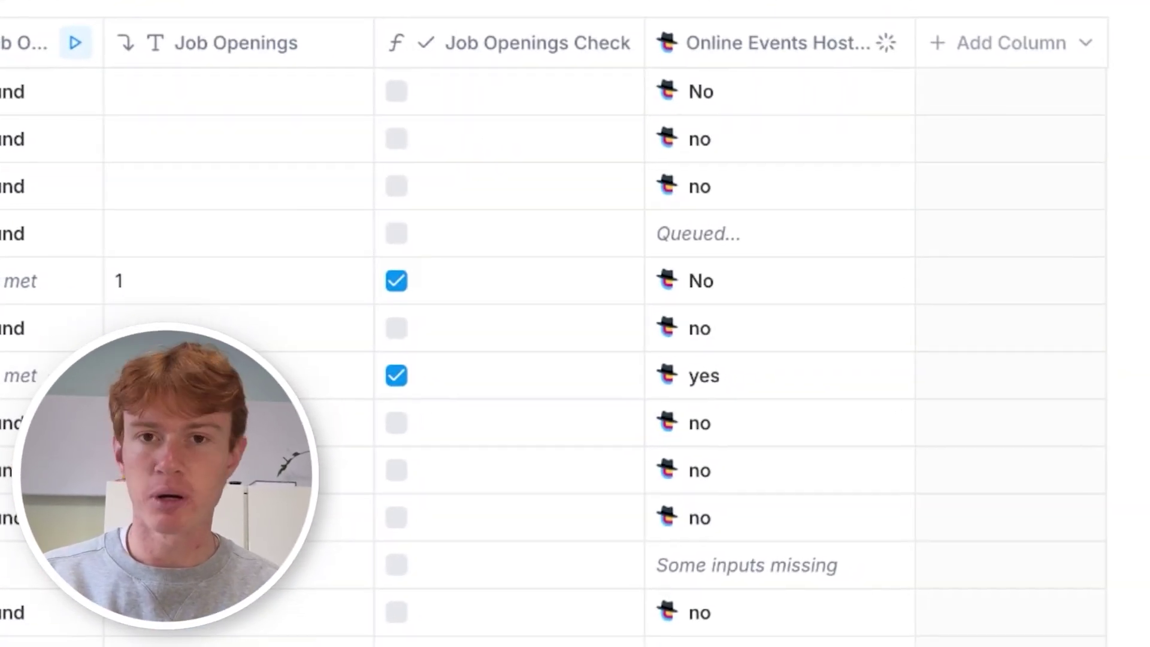
Inspect the Claygent reasoning behind a no result and a yes result, and look at the yes company's online events page
left_click(714, 87)
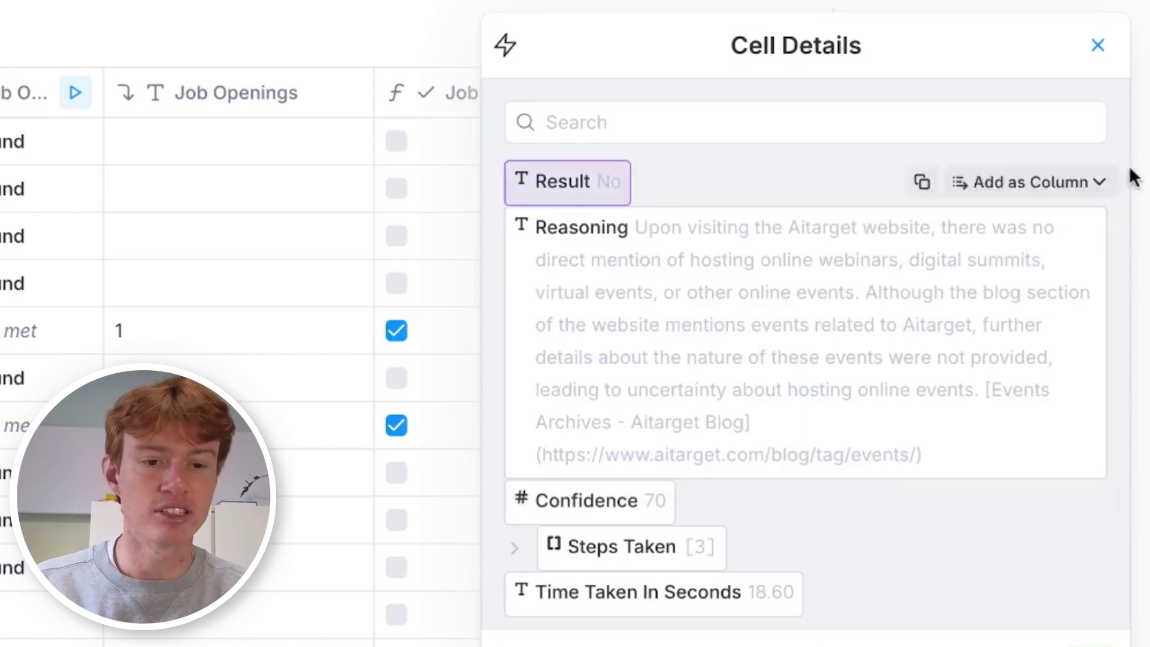
left_click(1100, 46)
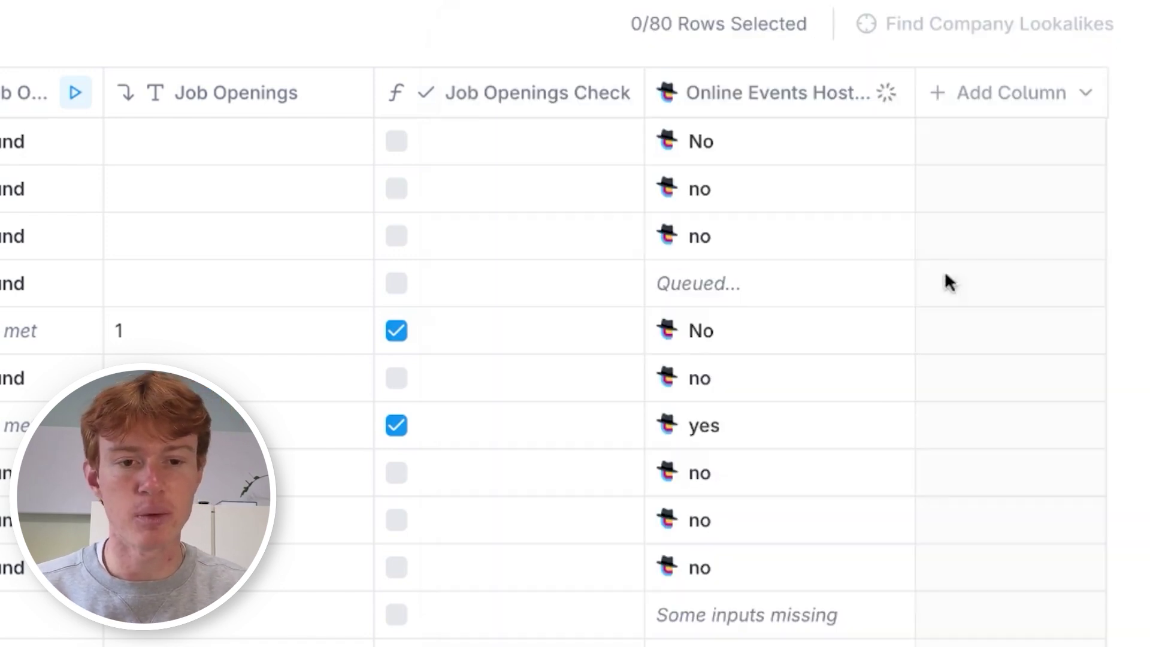
left_click(770, 426)
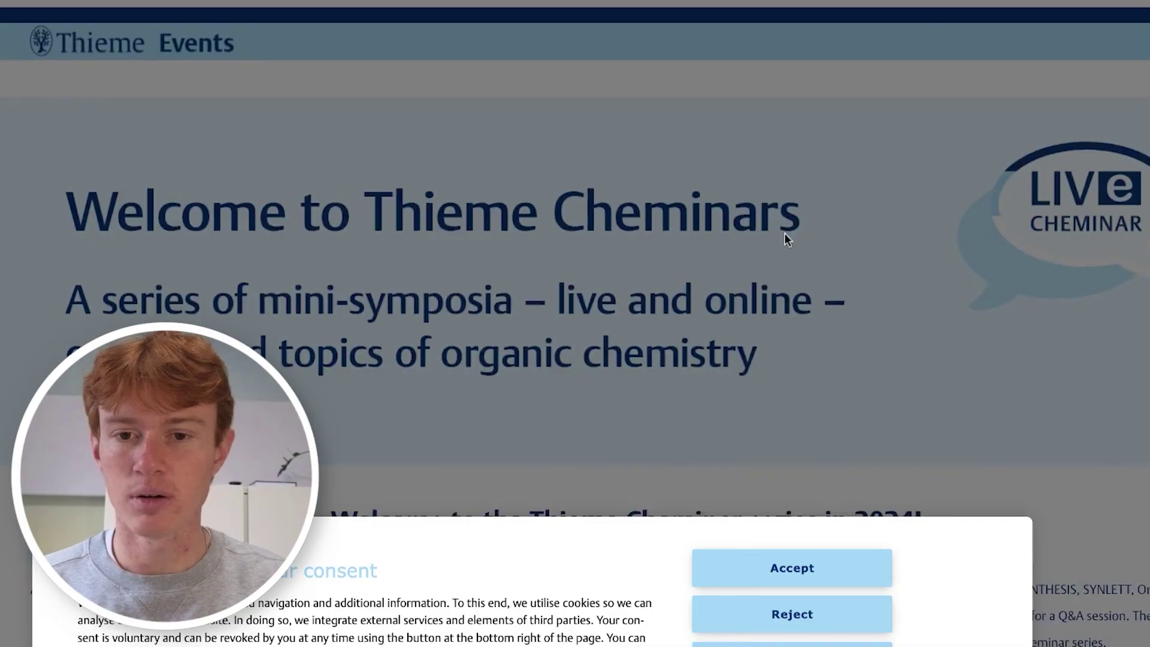
scroll(785, 232, "down", 1)
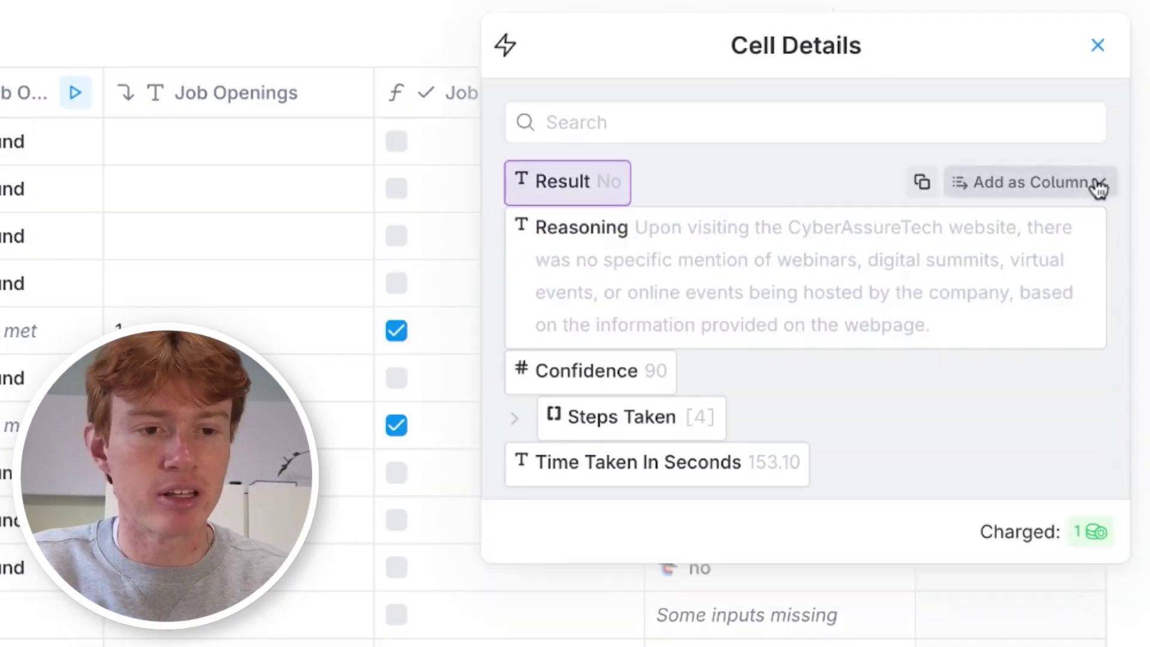
Add the Claygent Result field as its own column in the table
left_click(1099, 183)
left_click(1098, 47)
scroll(1098, 180, "right", 3)
Add a checkbox column with a generated formula that checks the box if Result is yes, and save the formula
left_click(1012, 92)
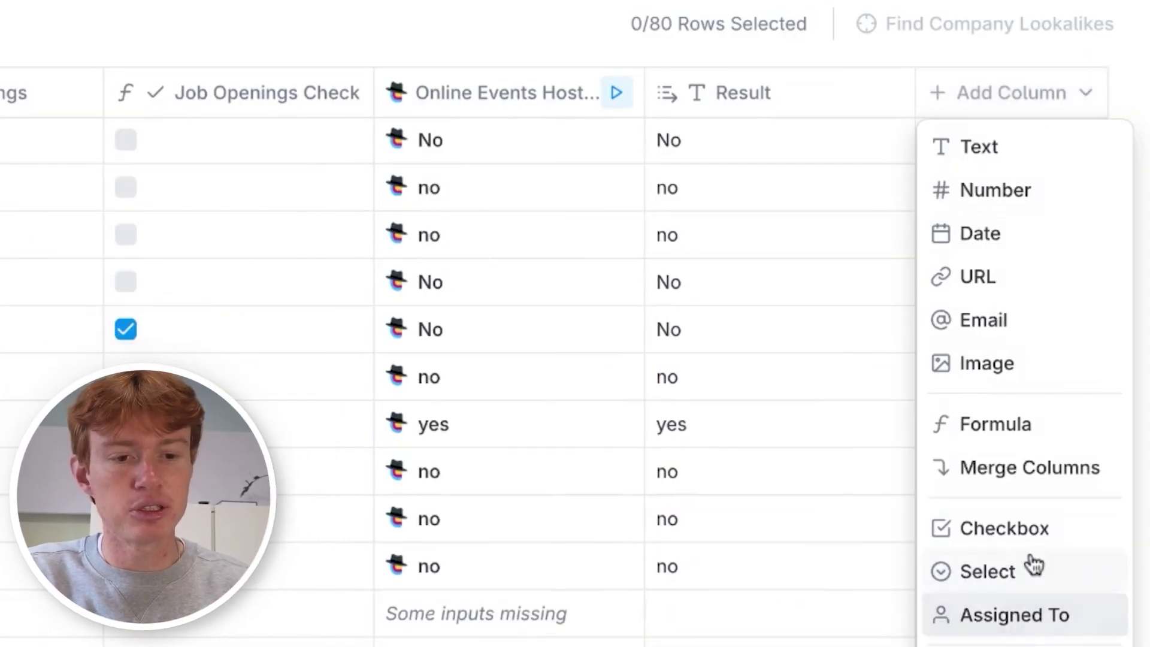
left_click(1034, 567)
left_click(1056, 130)
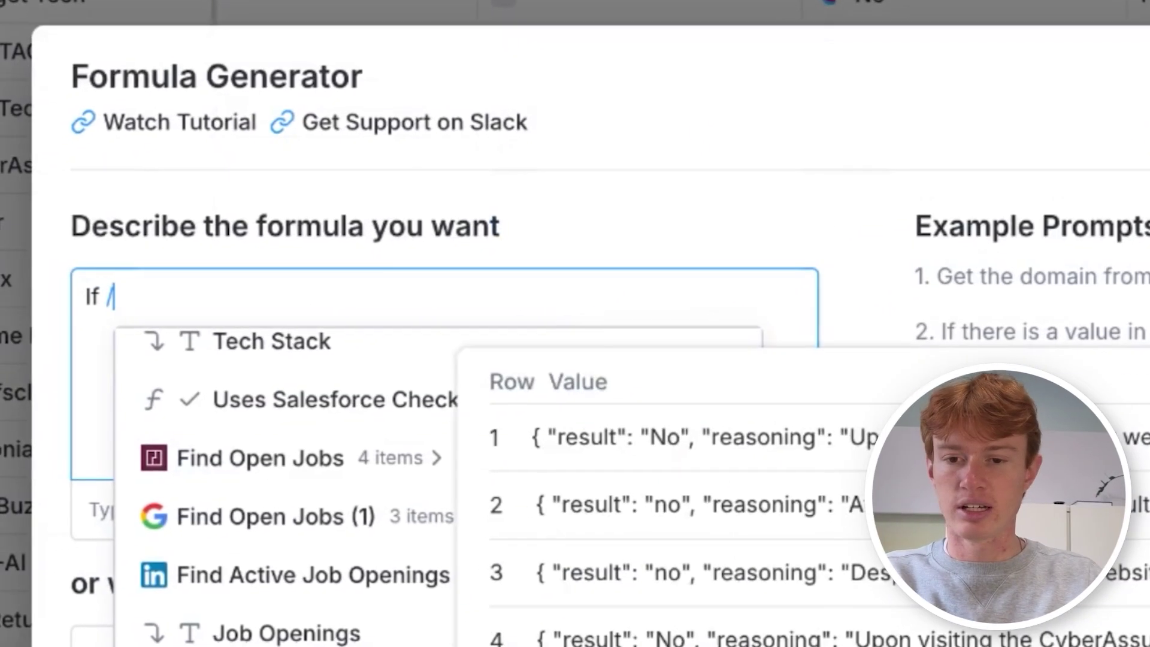
type("Result")
key("Return")
type("is yes")
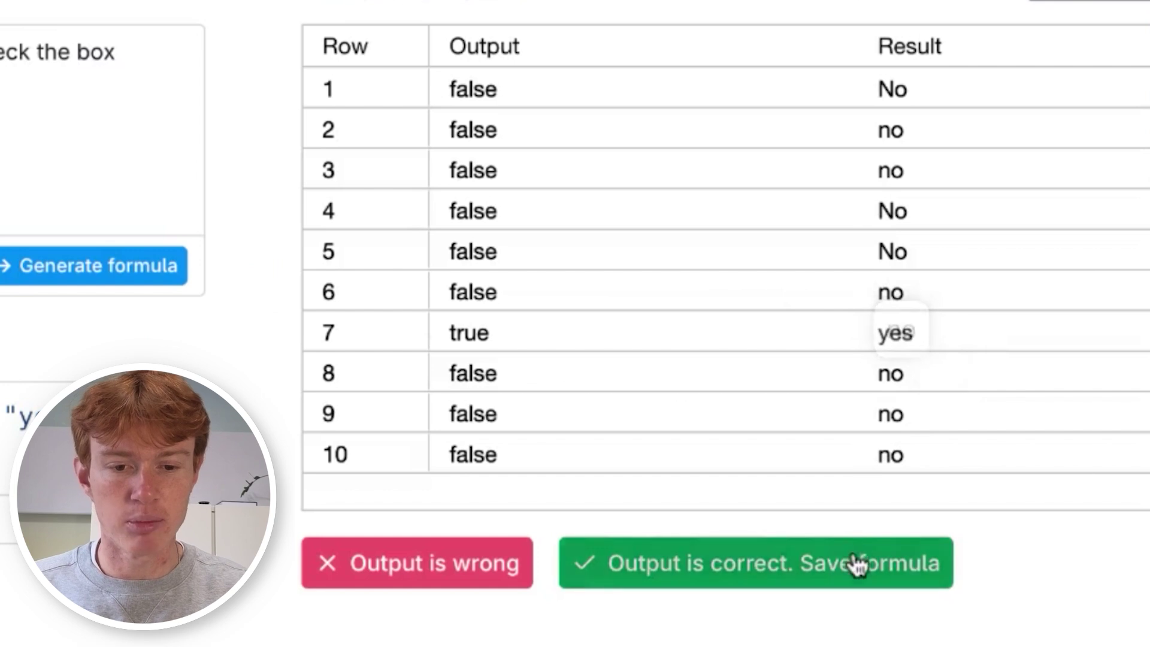
left_click(857, 563)
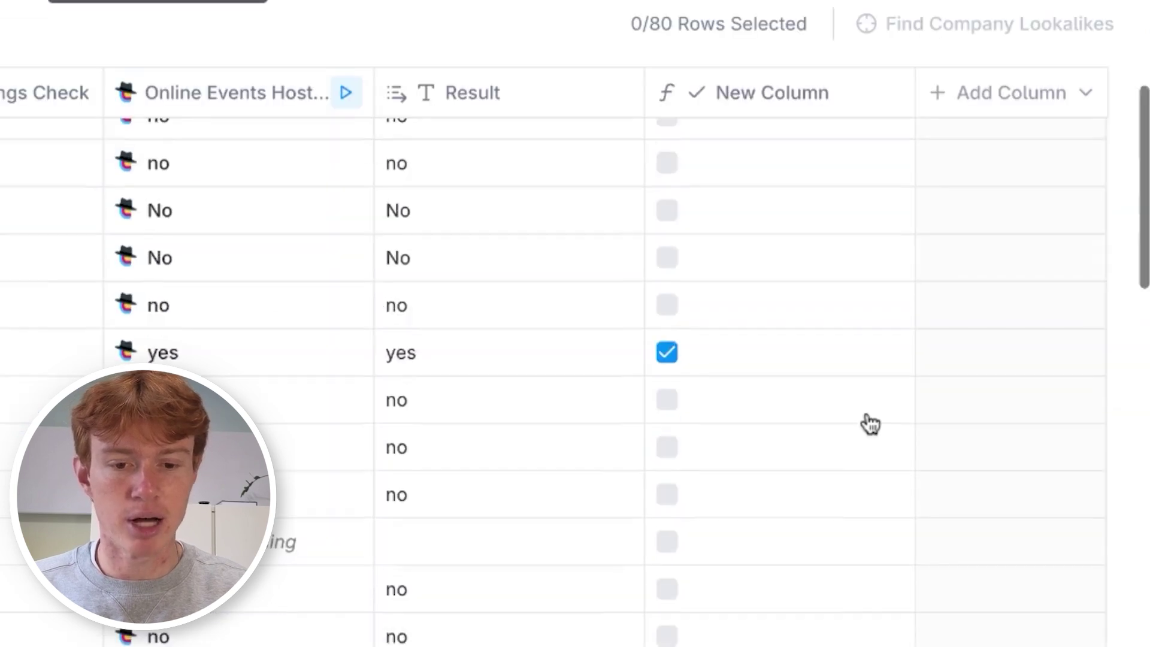
Rename the new online events checkbox column Webinars Check
scroll(863, 424, "up", 1)
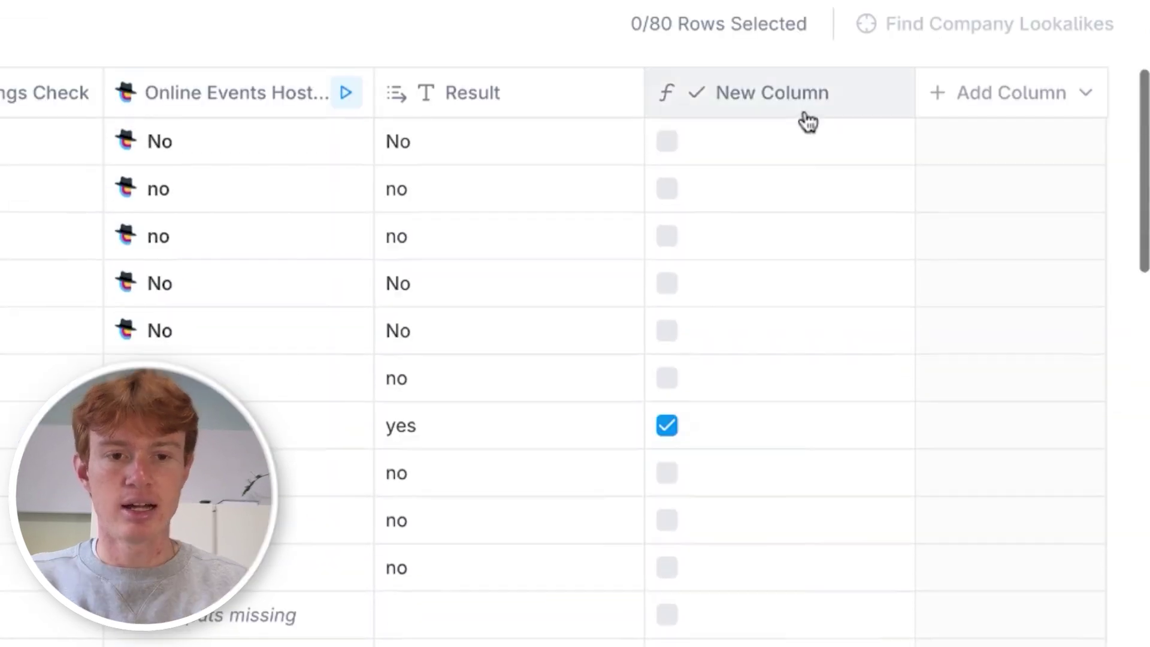
left_click(806, 123)
type("Webinars Check")
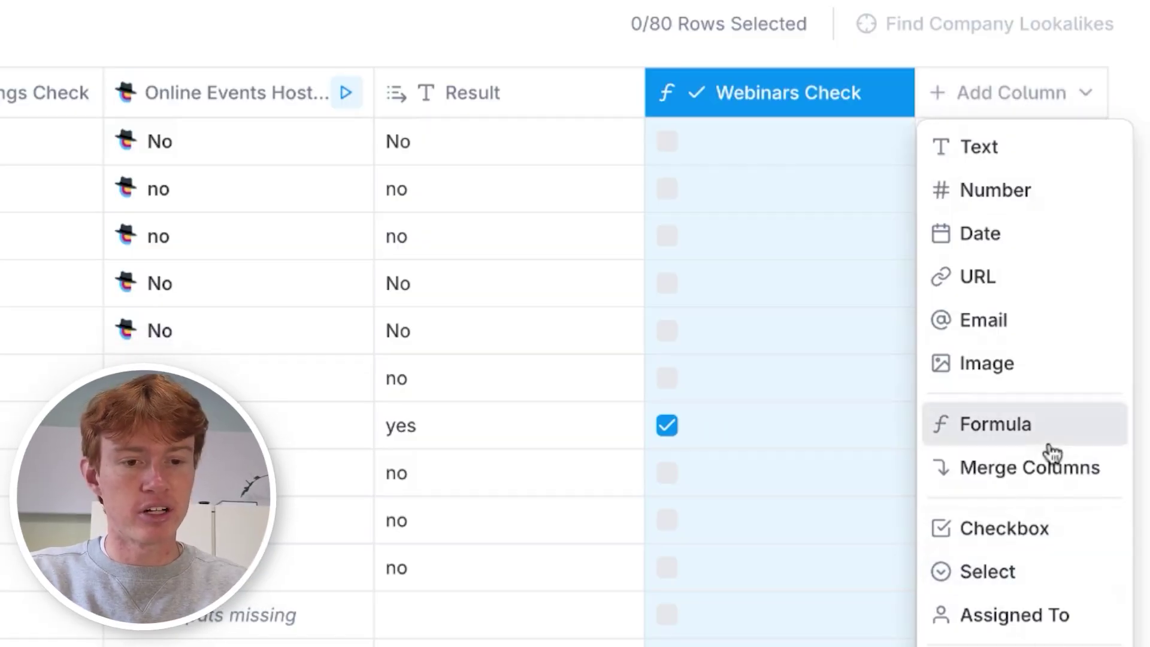
Add a checkbox column with a generated formula requiring Follower Qualification, Web Traffic Check, Uses Salesforce Check, Job Openings Check and Webinars Check all checked
left_click(1013, 529)
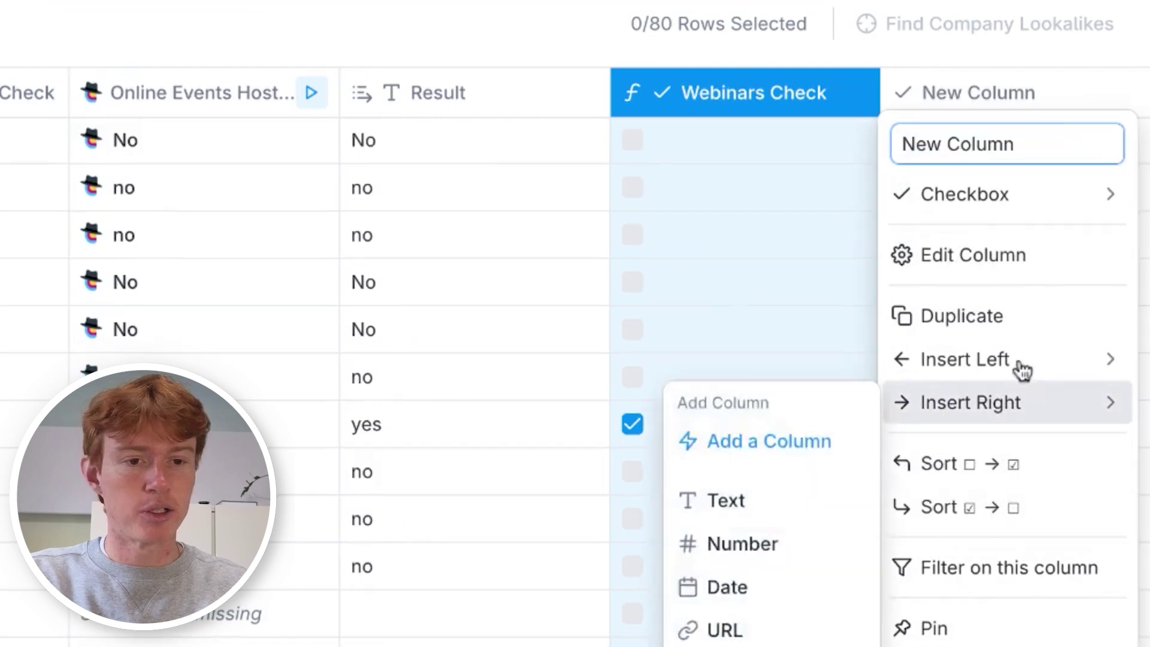
left_click(1017, 257)
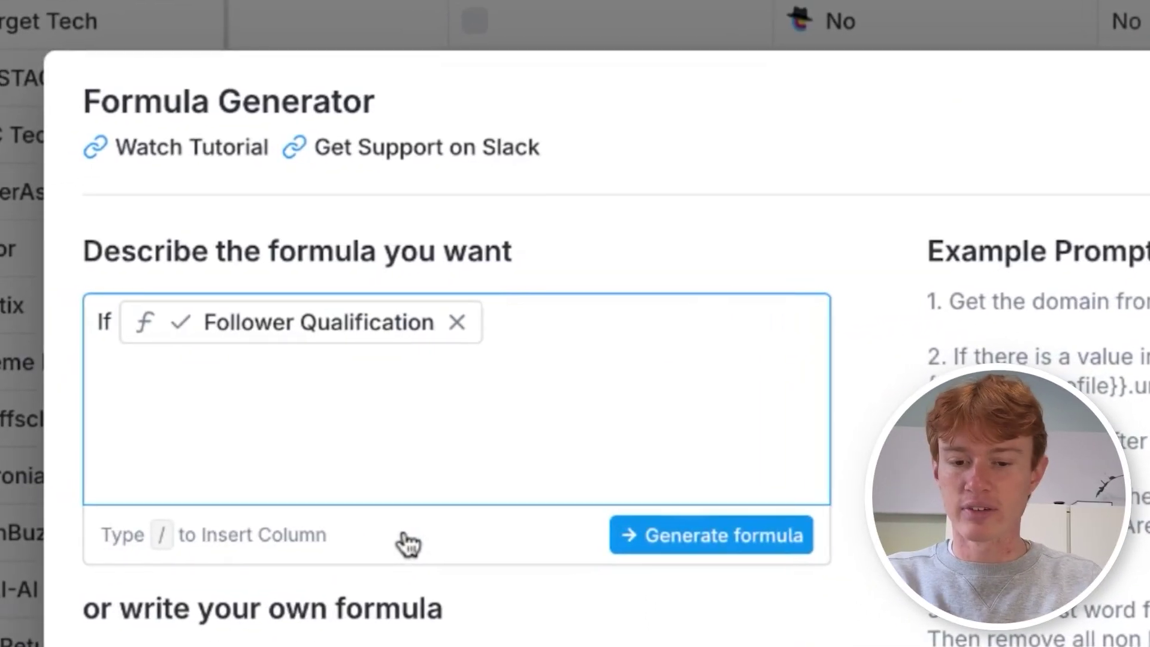
type("is c")
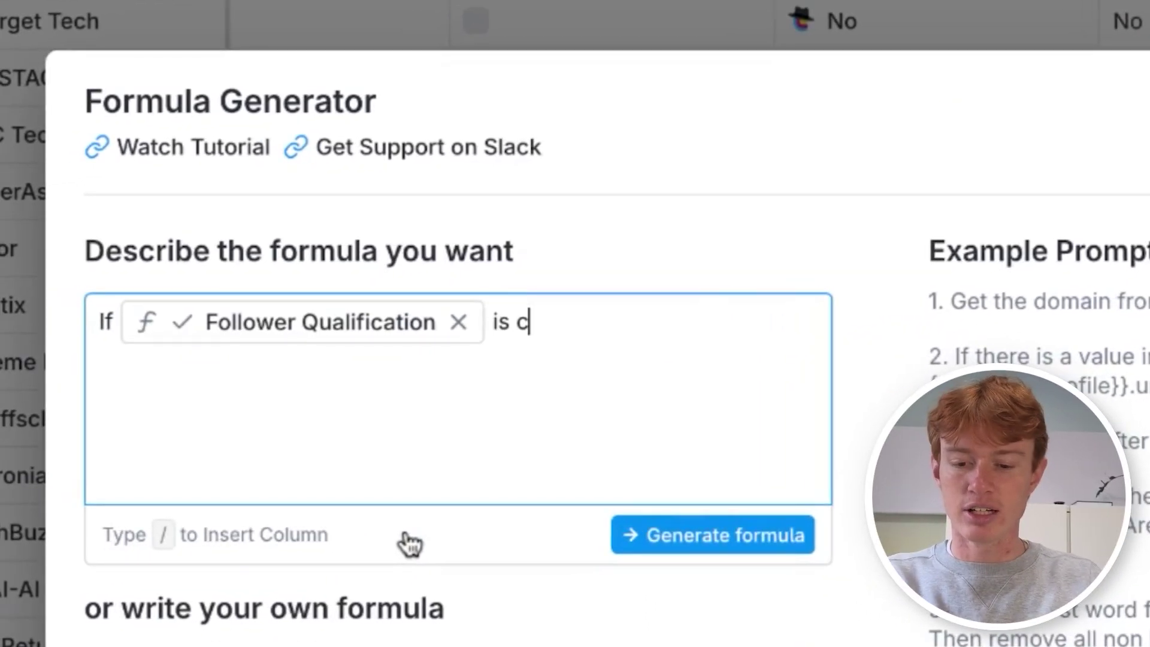
type("hecked and /")
left_click(892, 610)
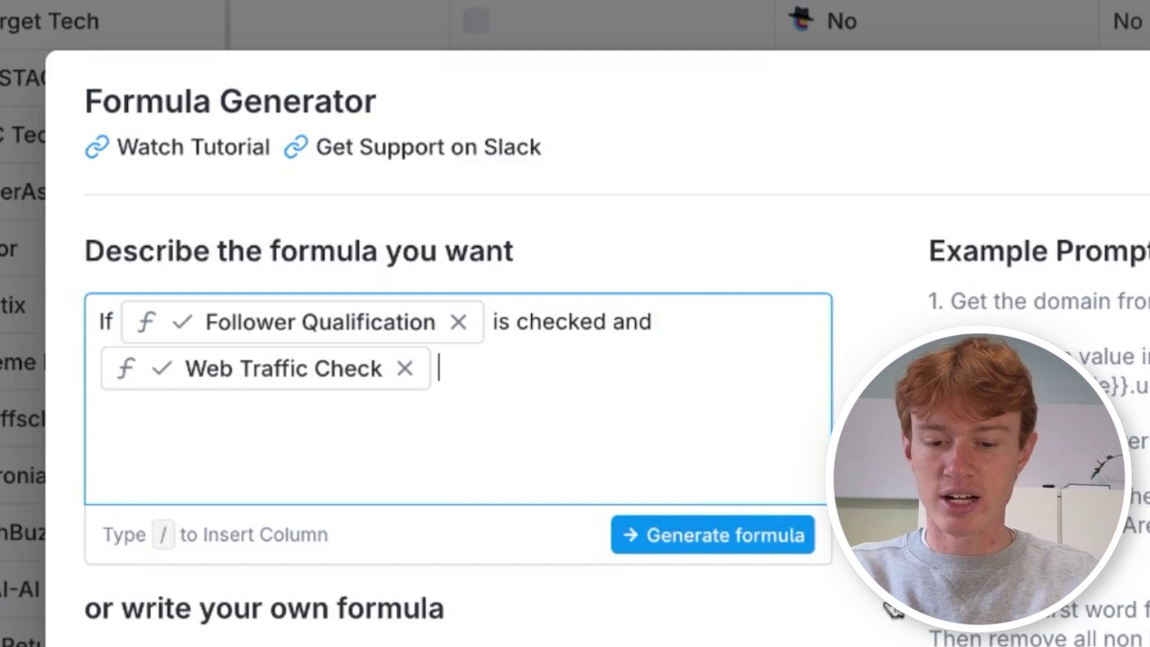
type("/")
key("Return")
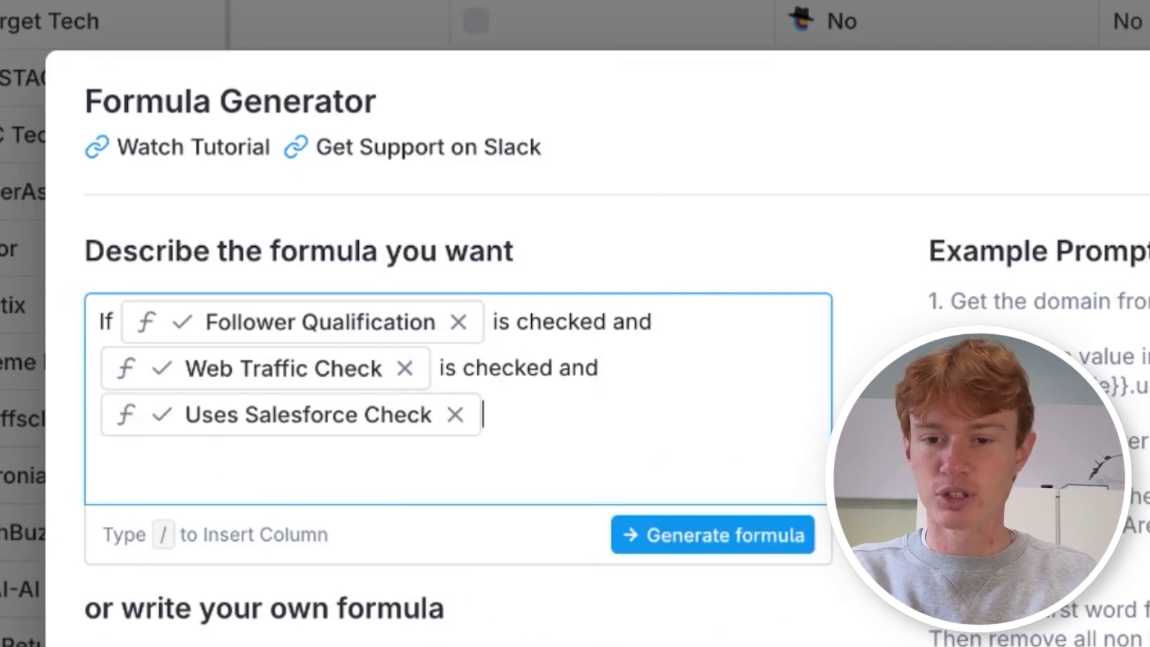
type("is checked and")
key("Return")
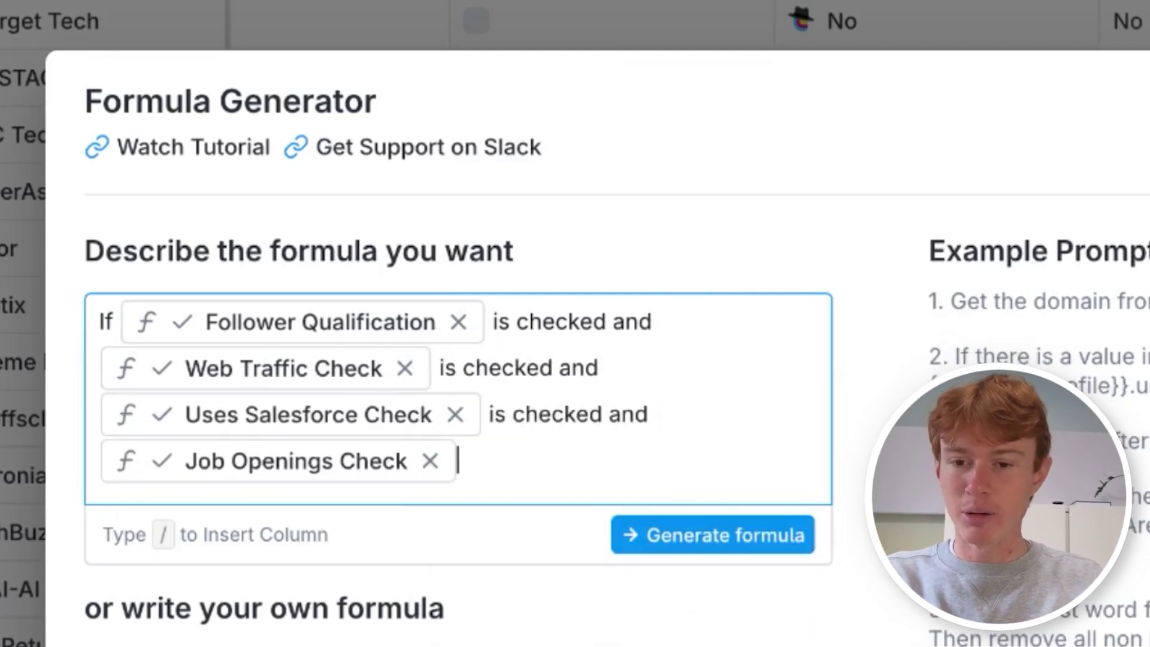
type("is checked and /")
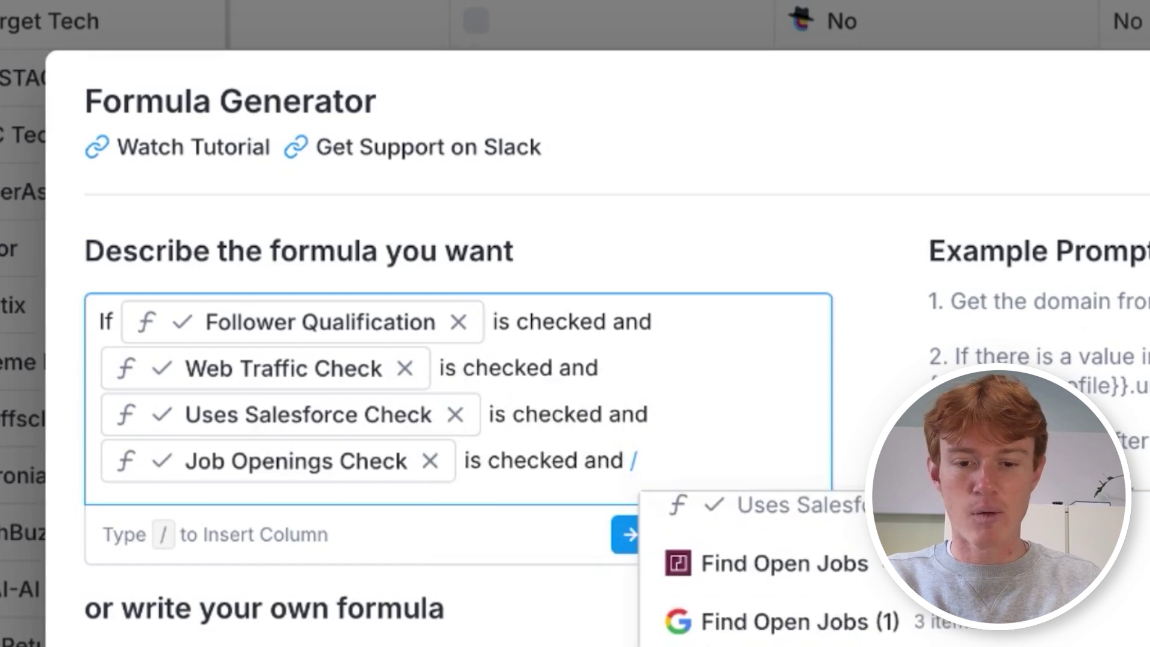
key("Return")
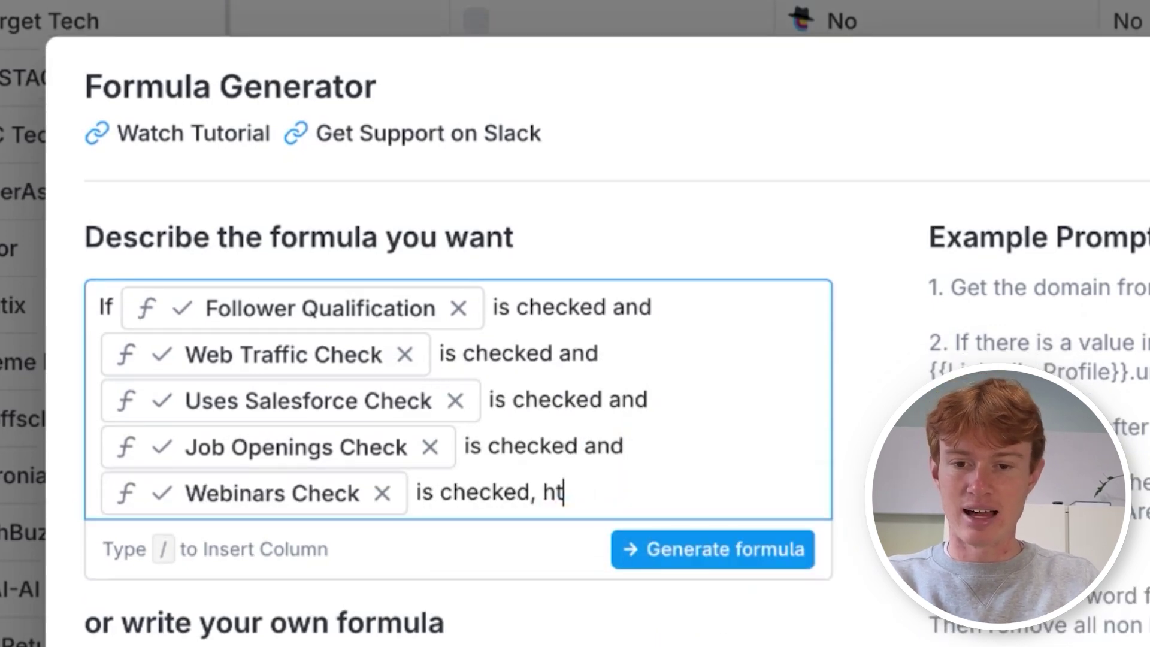
type("x")
left_click(772, 551)
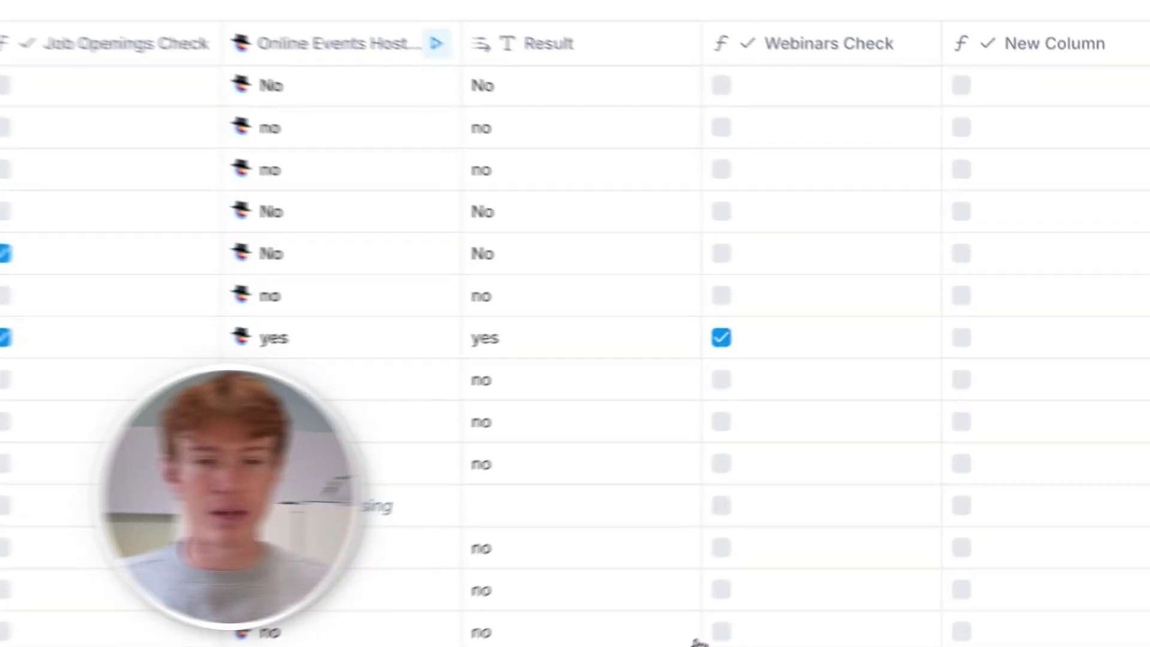
Look through the combined qualification results and rename the new checkbox column Final Check
scroll(743, 456, "down", 5)
scroll(743, 455, "right", 3)
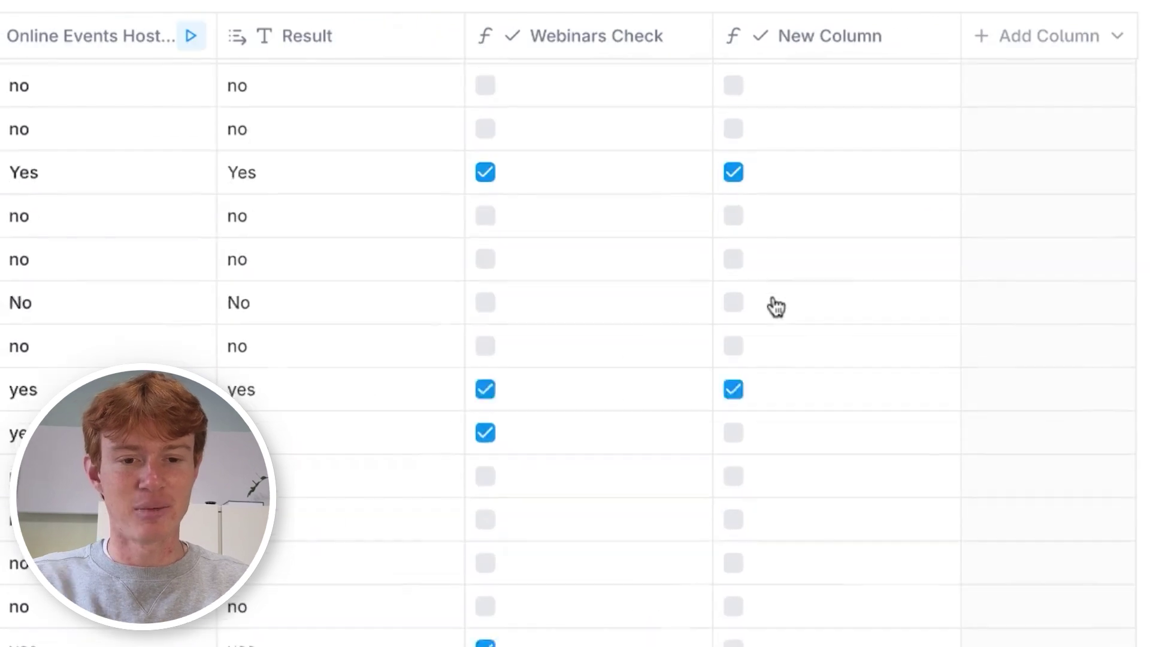
scroll(569, 258, "down", 5)
left_click(838, 57)
type("Fian")
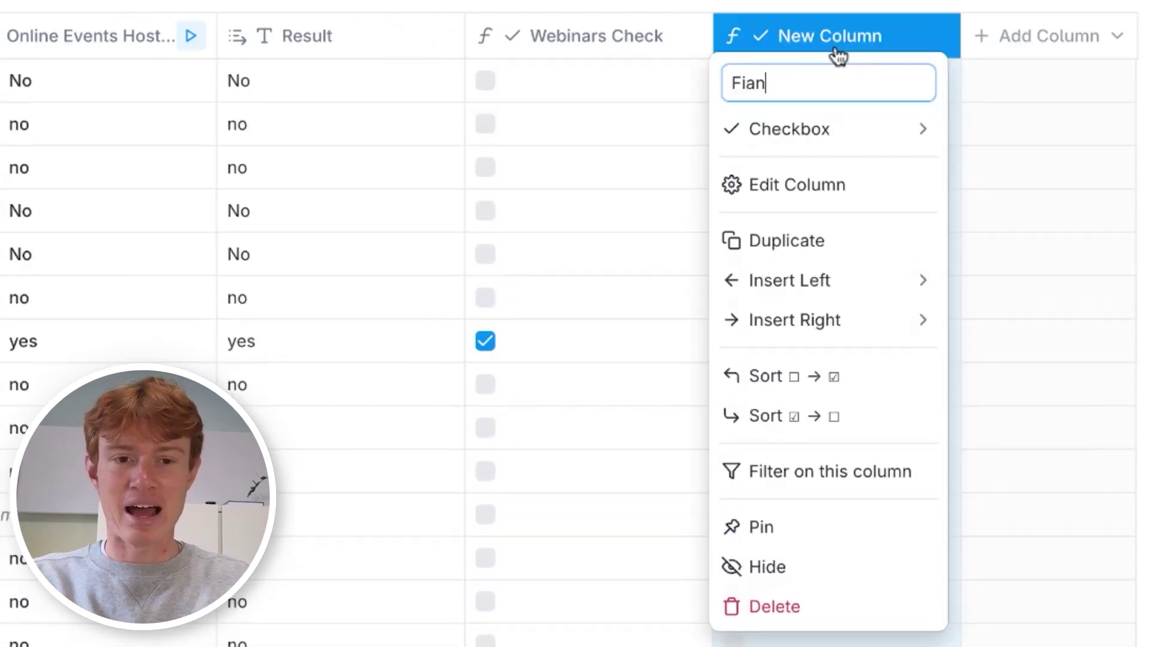
type("l Check")
key("Return")
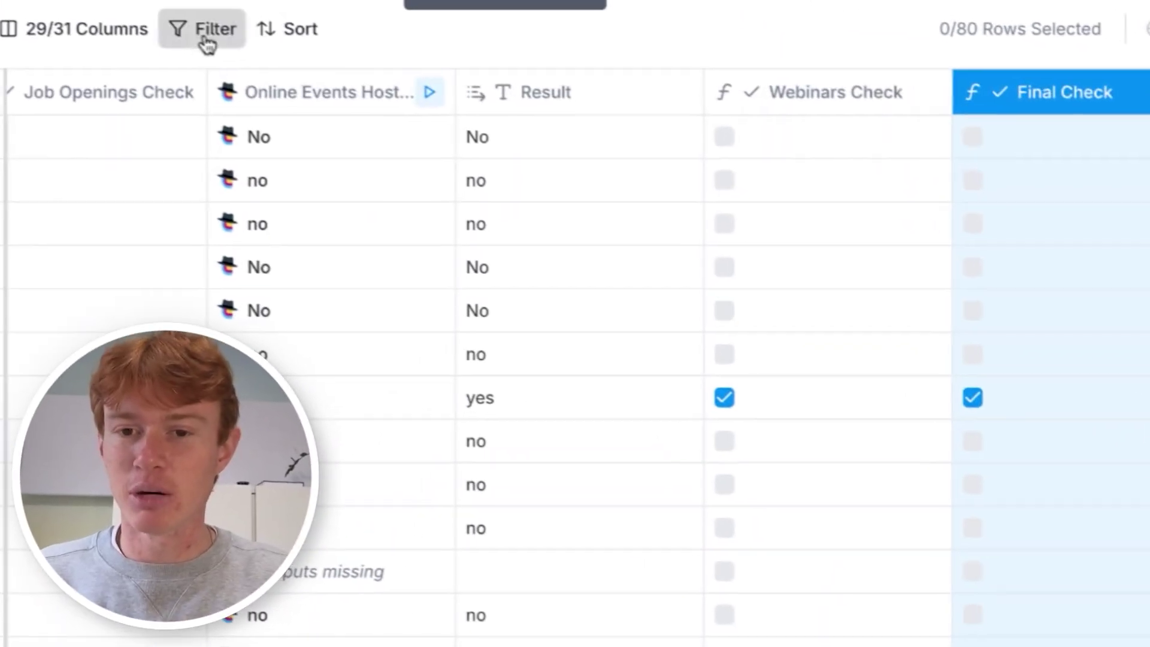
Filter the table to rows where Final Check is checked
left_click(206, 44)
left_click(329, 170)
left_click(557, 91)
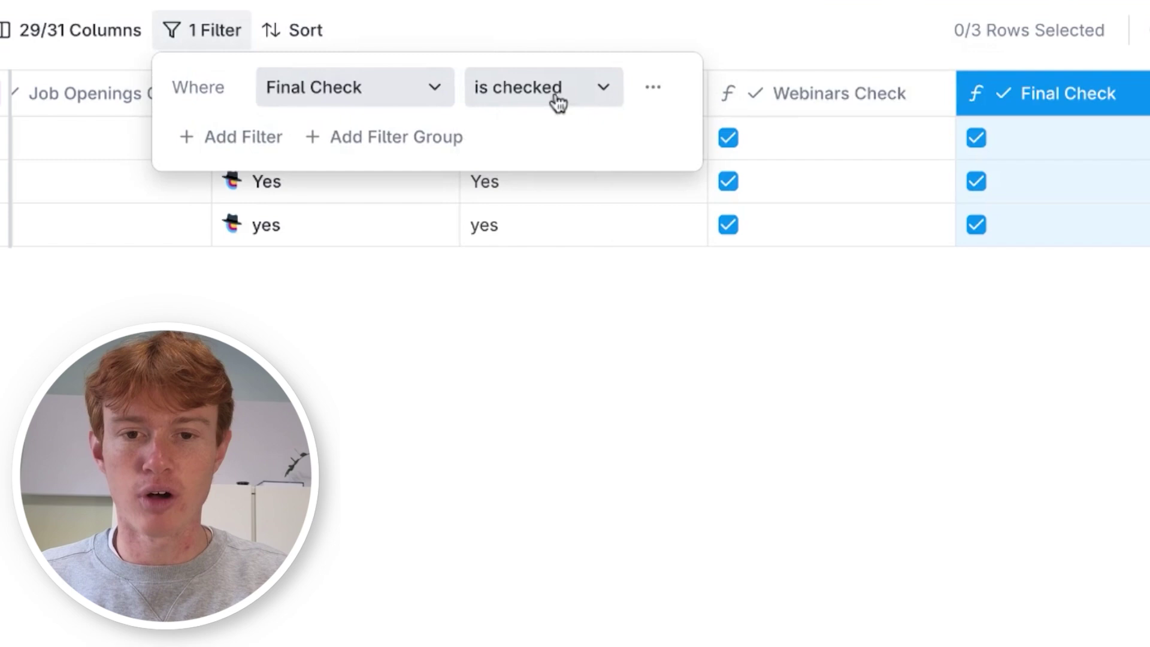
left_click(629, 467)
Review the filtered companies across the web traffic, Salesforce, job openings, webinars and final check columns
scroll(827, 196, "left", 5)
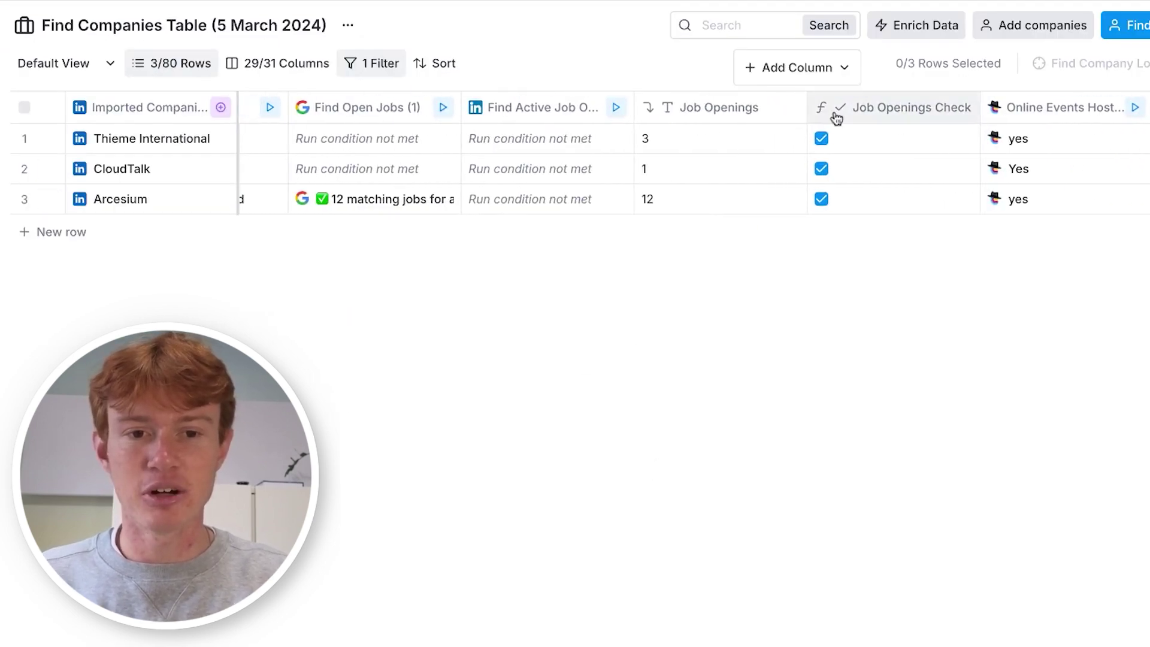
scroll(837, 118, "left", 10)
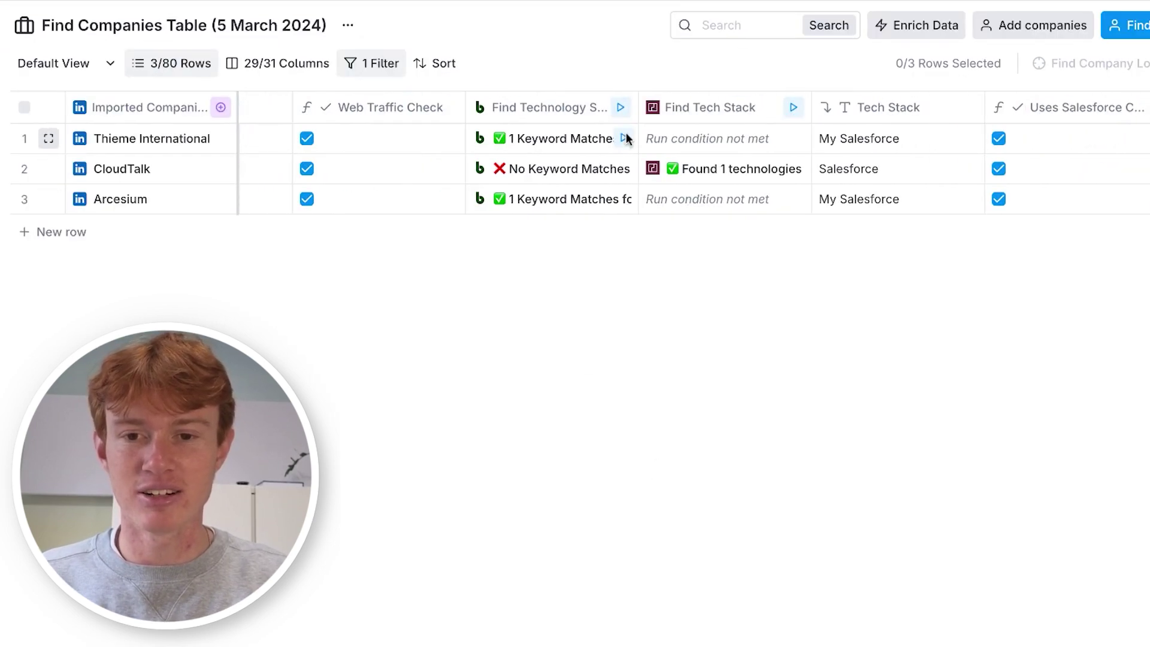
scroll(539, 156, "left", 10)
scroll(457, 172, "right", 15)
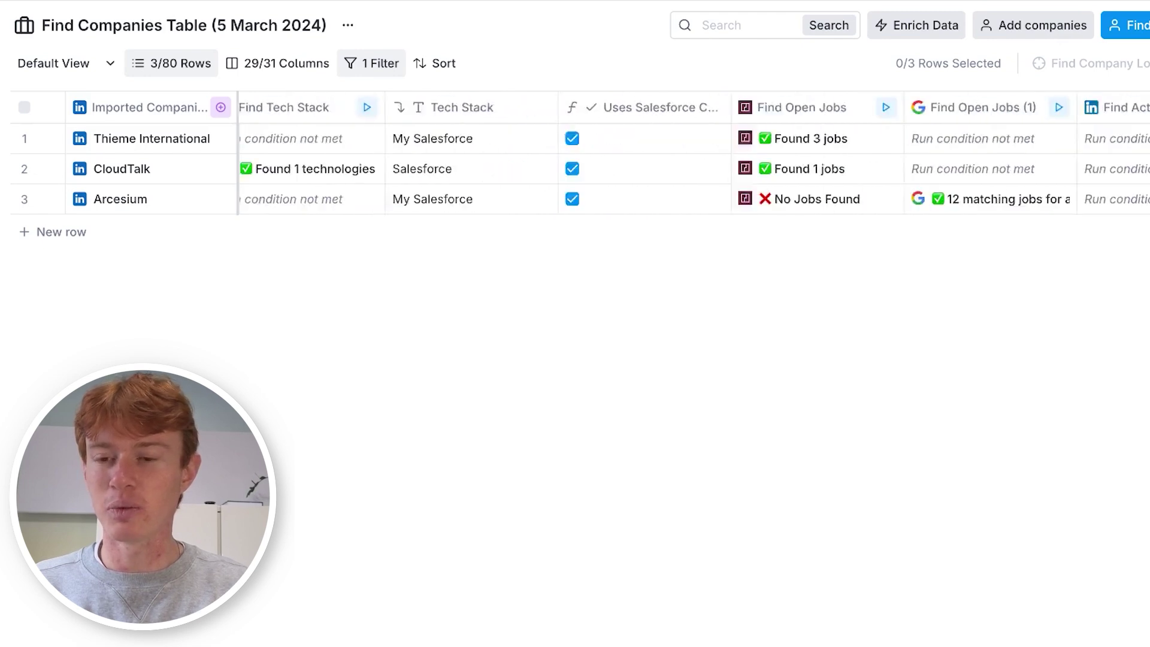
scroll(457, 172, "right", 10)
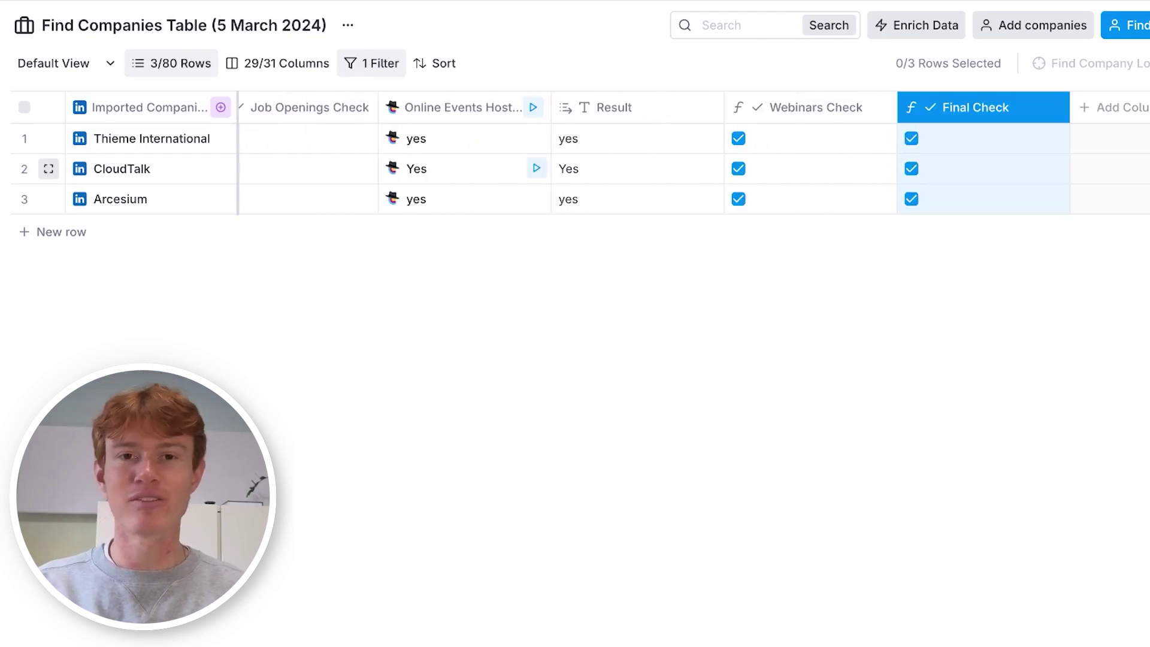